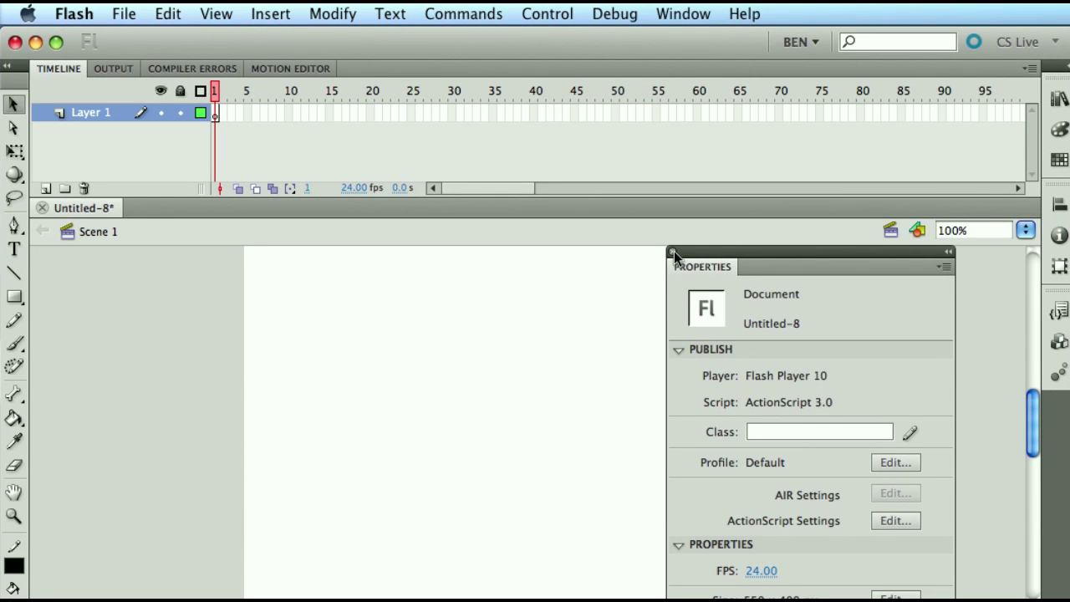
- Reset the 'Ben' workspace so the document properties panel sits back in the right dock
{"action": "left_click", "coordinate": [800, 42]}
{"action": "left_click", "coordinate": [804, 243]}
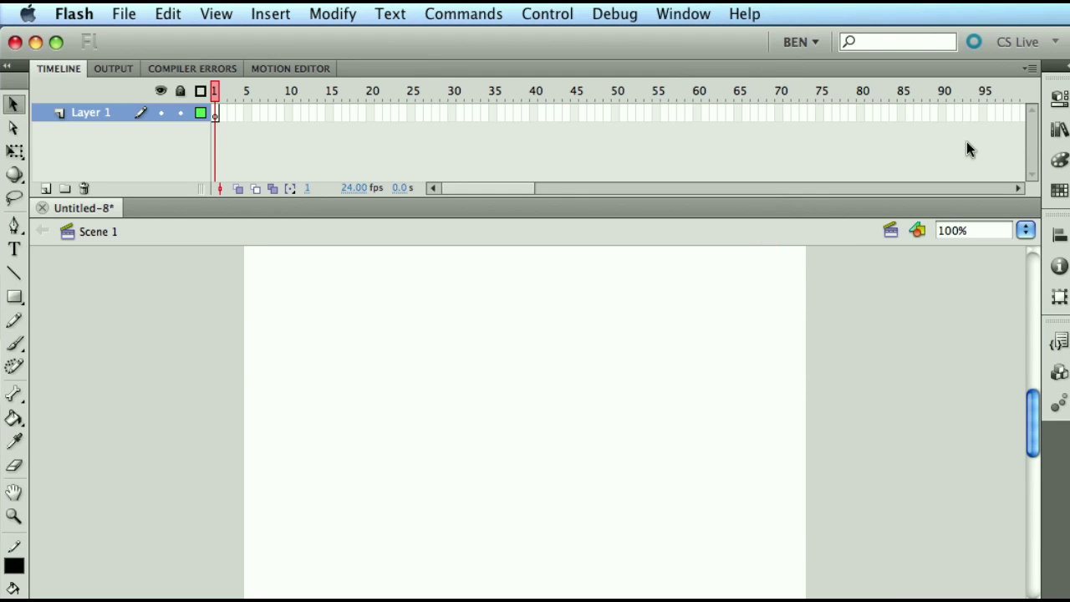
{"action": "left_click", "coordinate": [1060, 98]}
{"action": "left_click", "coordinate": [1059, 98]}
{"action": "left_click", "coordinate": [803, 43]}
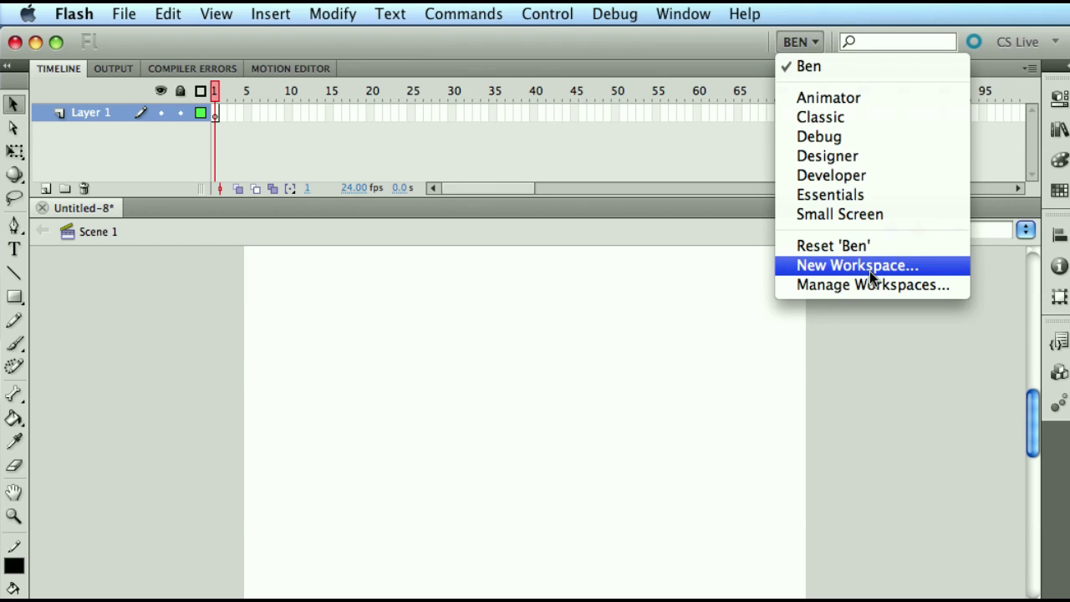
{"action": "left_click", "coordinate": [858, 351]}
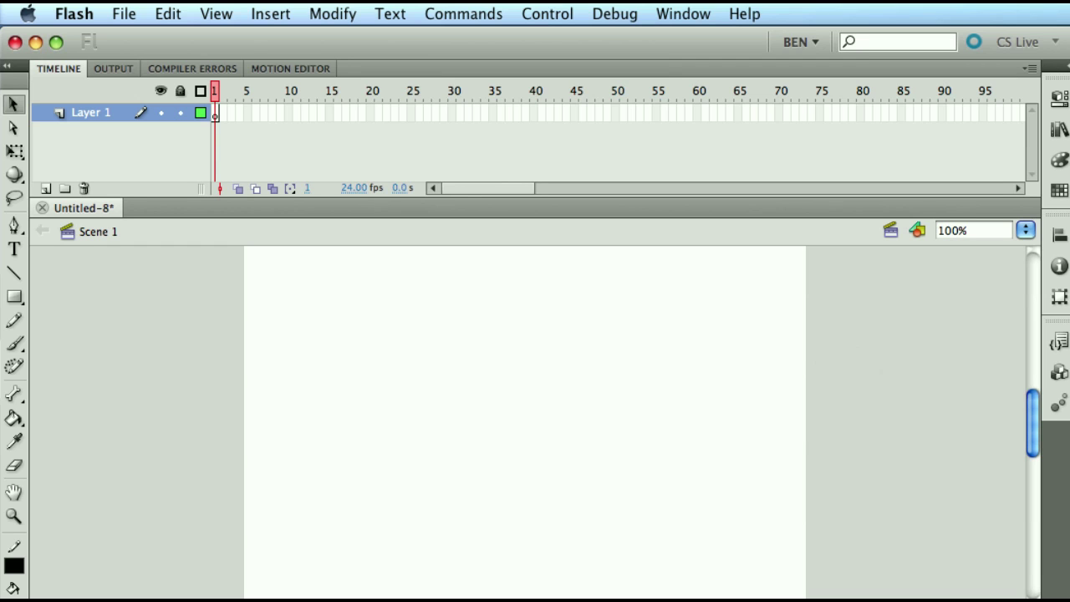
- Review the Flash Player 10 / ActionScript 3.0 publish settings via Profile Edit and close them unchanged
{"action": "left_click", "coordinate": [1058, 98]}
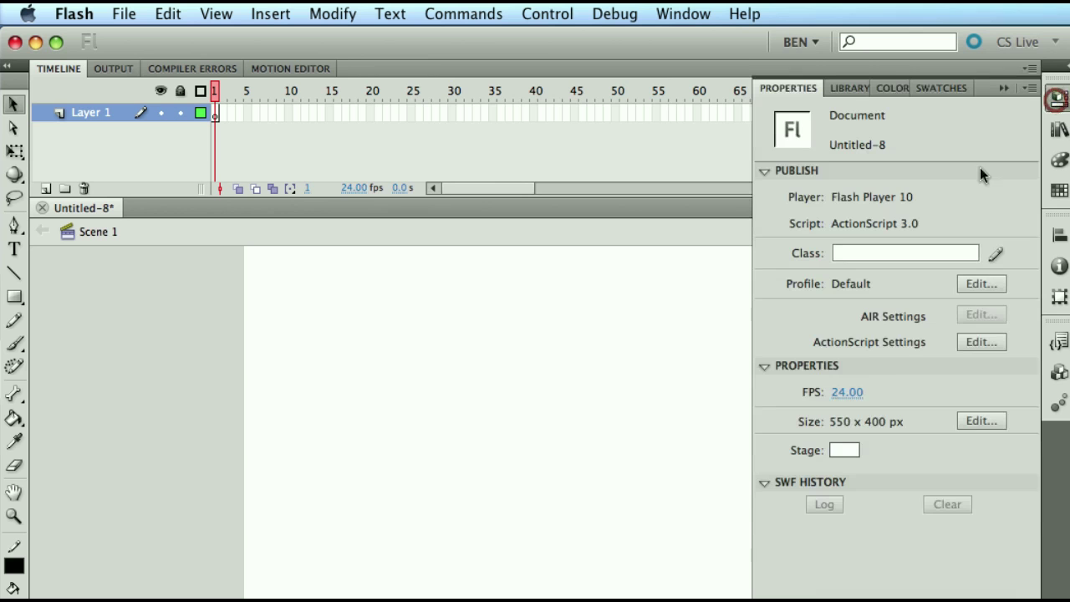
{"action": "left_click", "coordinate": [985, 287]}
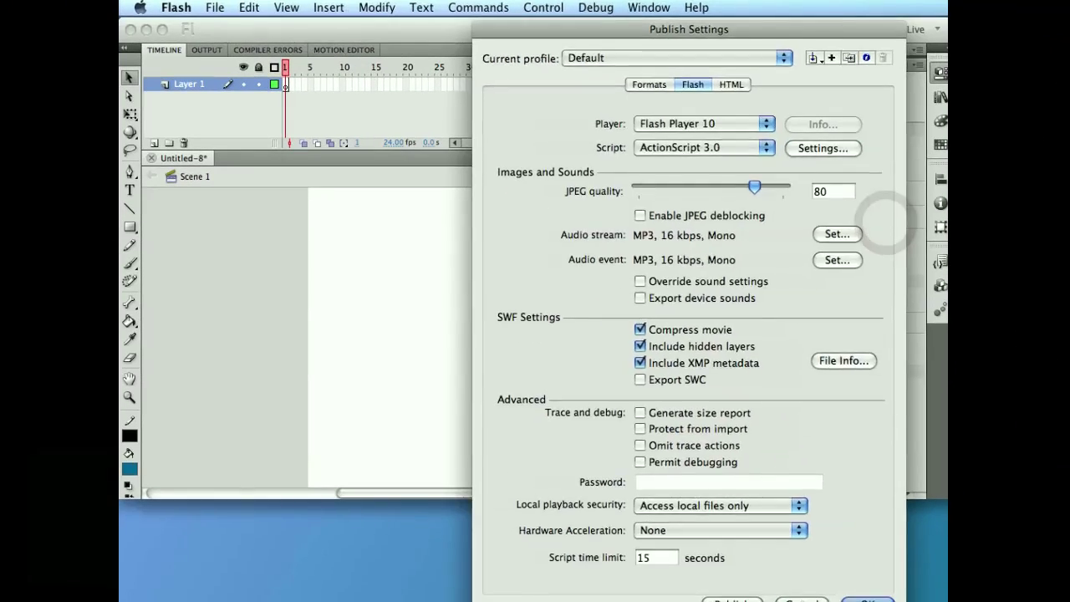
{"action": "left_click", "coordinate": [801, 595]}
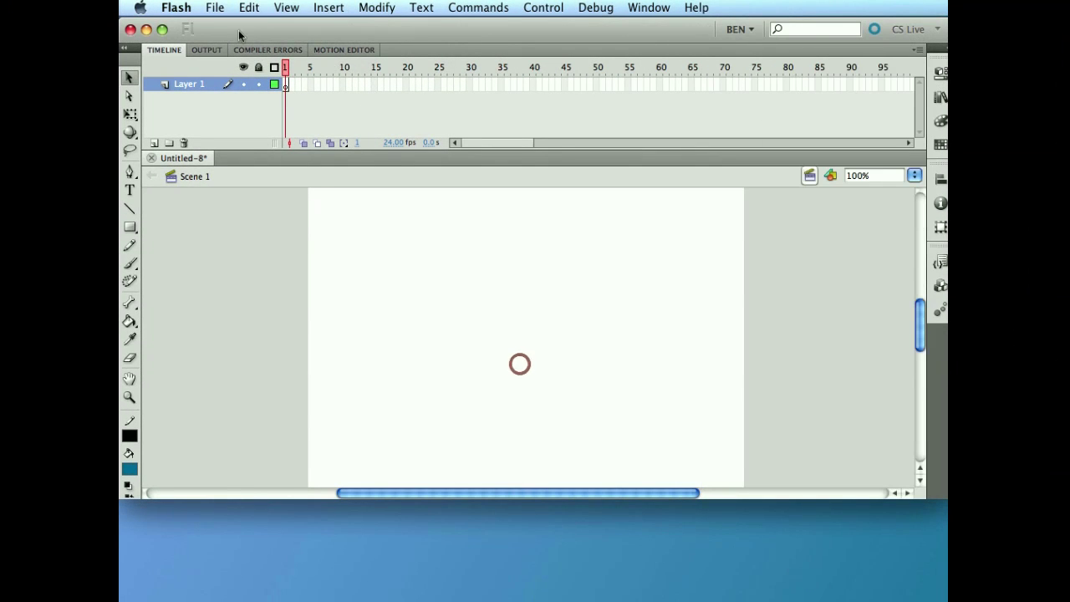
{"action": "left_click", "coordinate": [215, 7]}
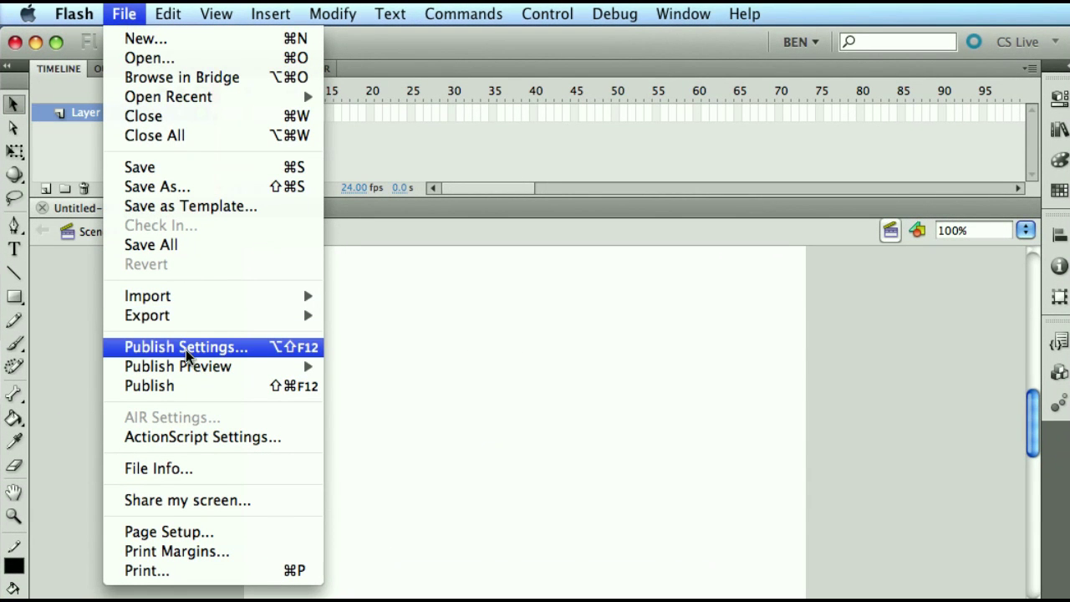
{"action": "left_click", "coordinate": [188, 348]}
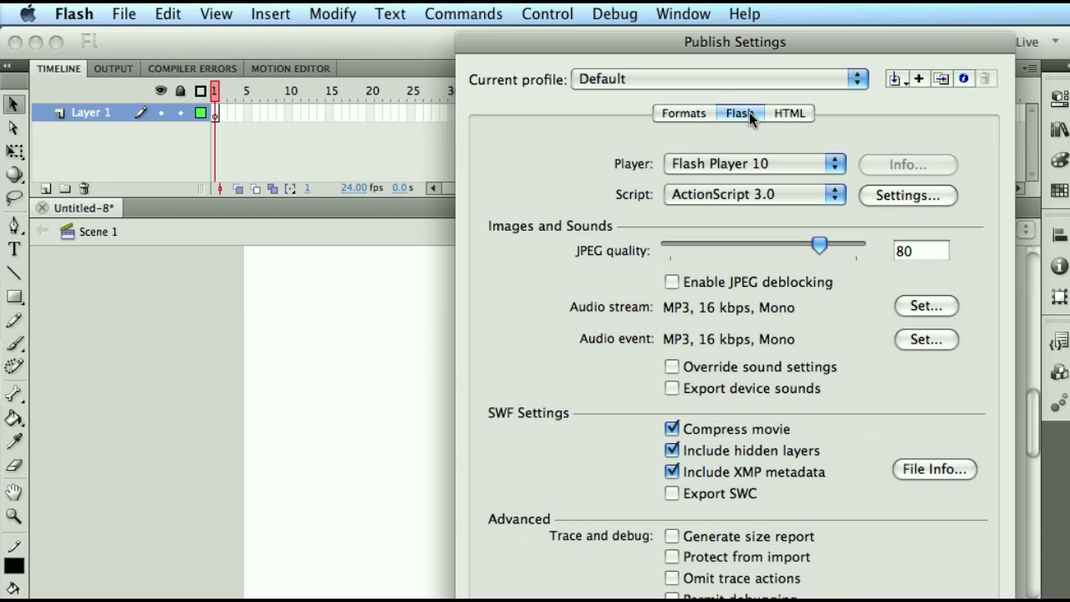
{"action": "left_click", "coordinate": [667, 117]}
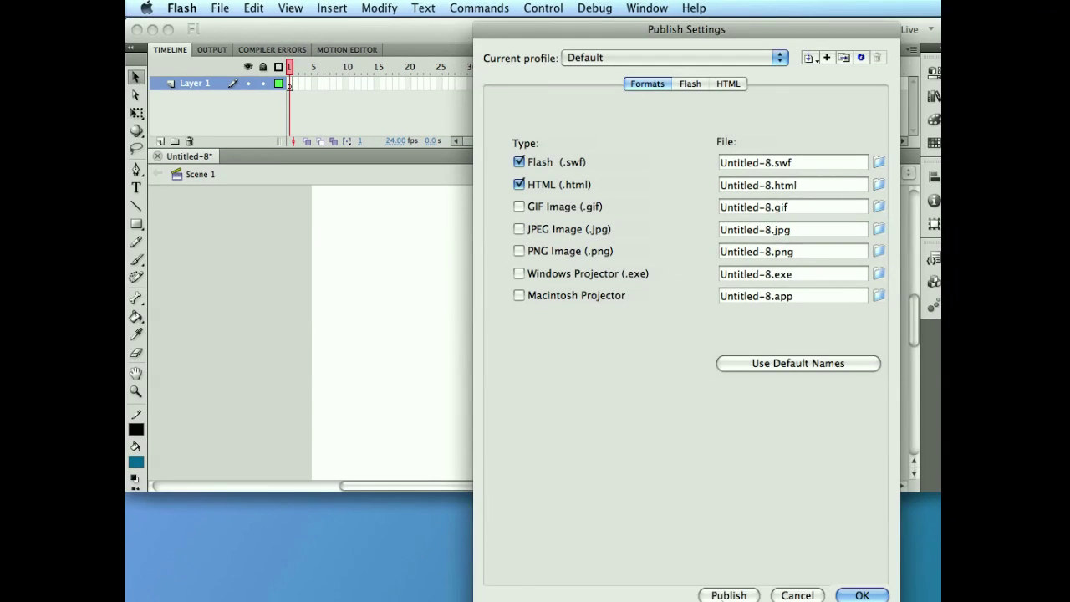
{"action": "left_click", "coordinate": [797, 595]}
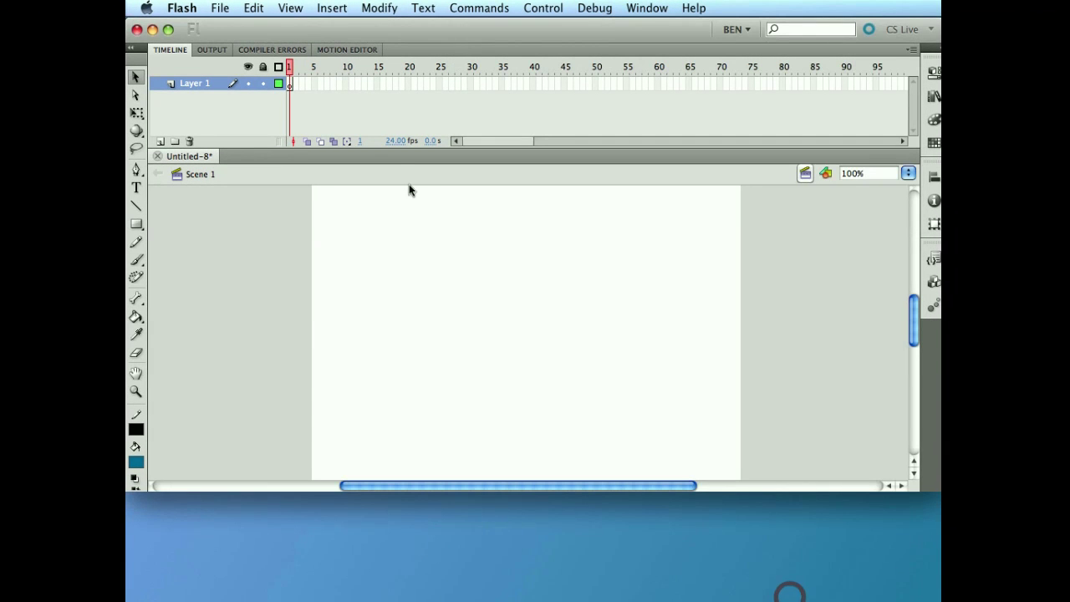
{"action": "left_click", "coordinate": [222, 7]}
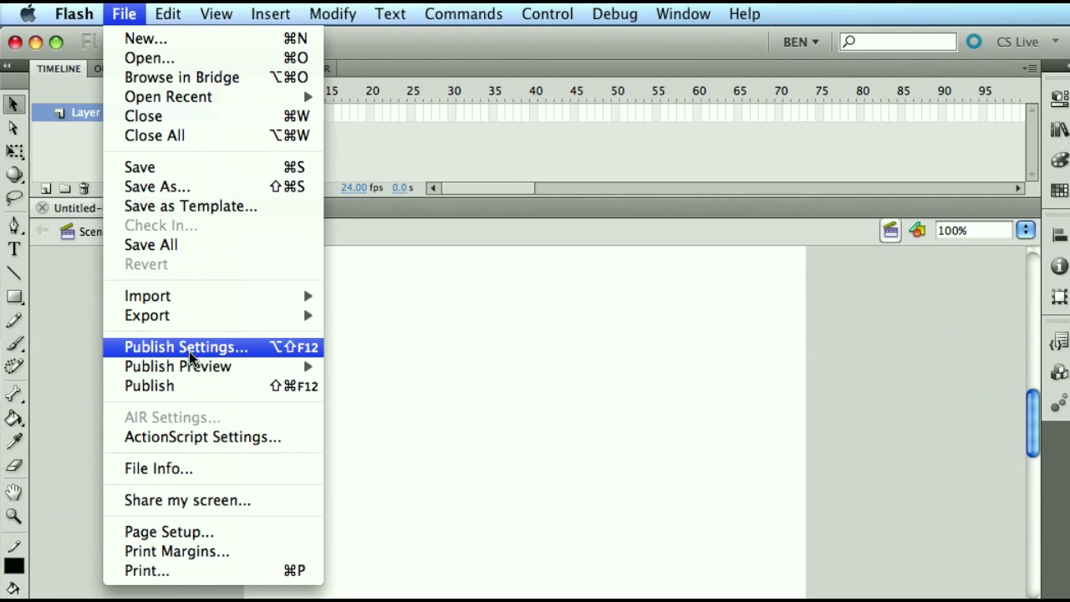
- Open Publish Settings on the Formats tab and start editing the Flash (.swf) file name
{"action": "left_click", "coordinate": [189, 352]}
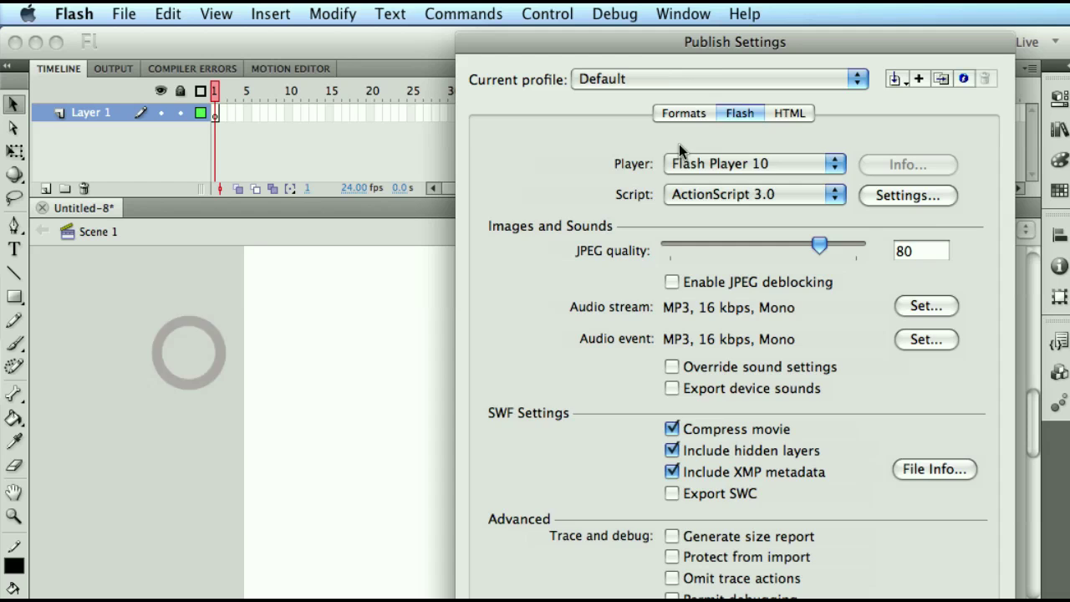
{"action": "left_click", "coordinate": [662, 118]}
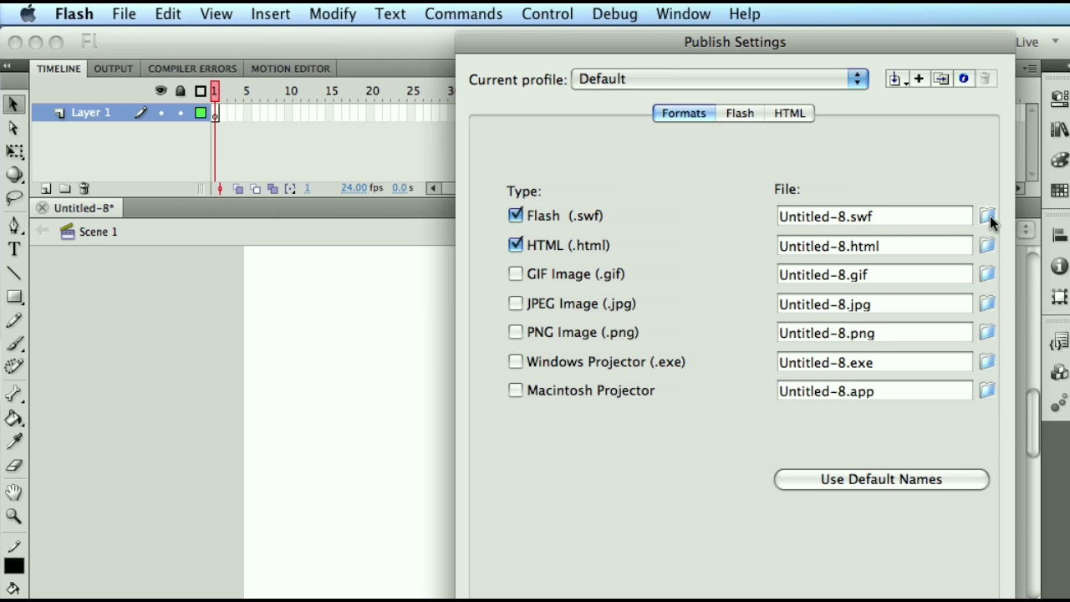
{"action": "left_click", "coordinate": [777, 217]}
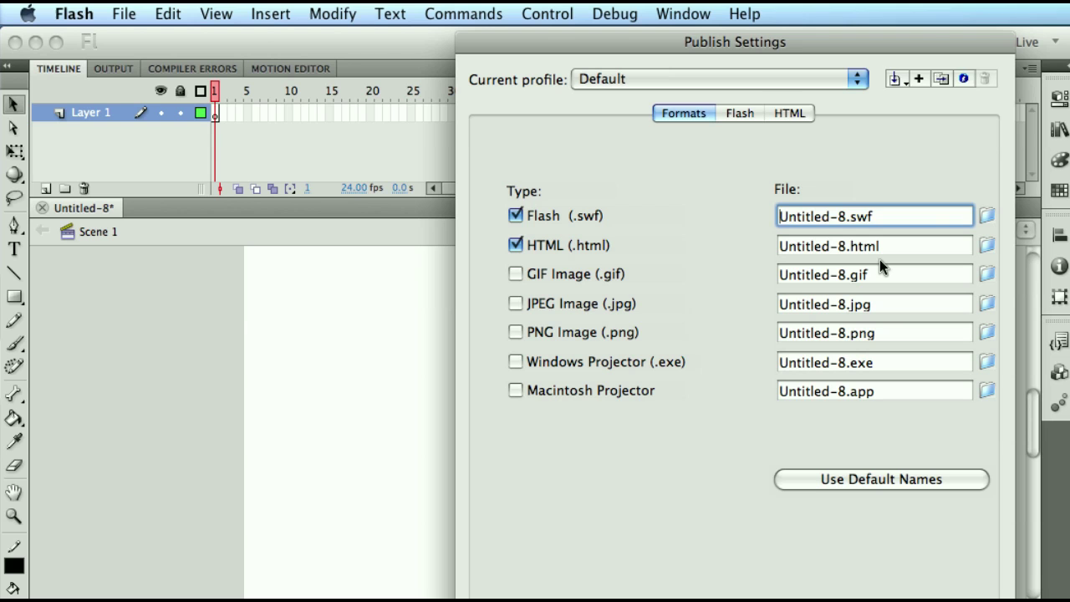
- Prefix the Flash (.swf) output name with ../deploy/ so it targets ../deploy/Untitled-8.swf
{"action": "type", "text": ".."}
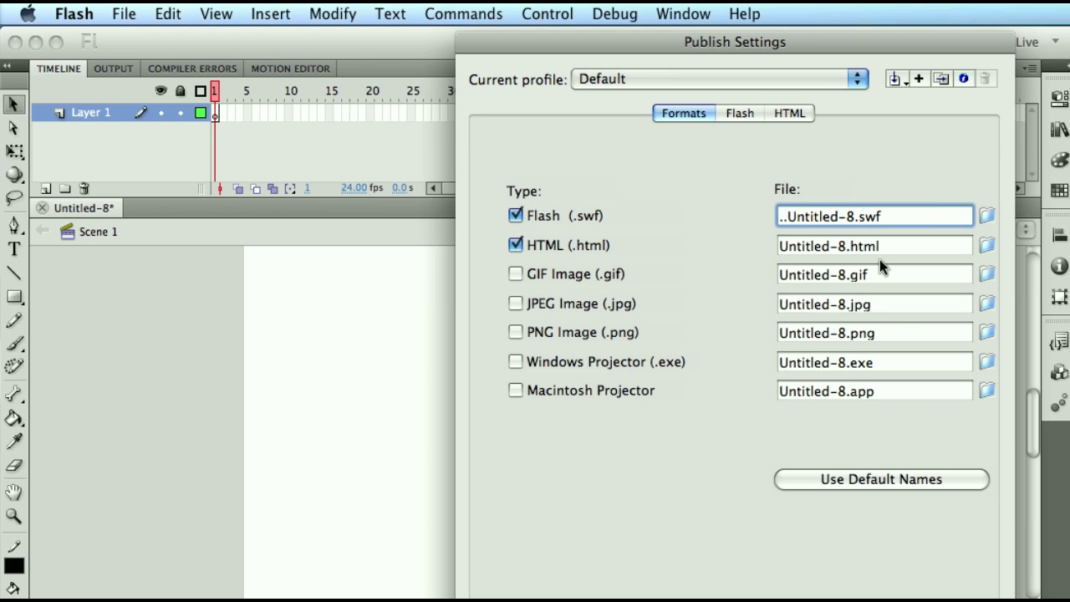
{"action": "type", "text": "/"}
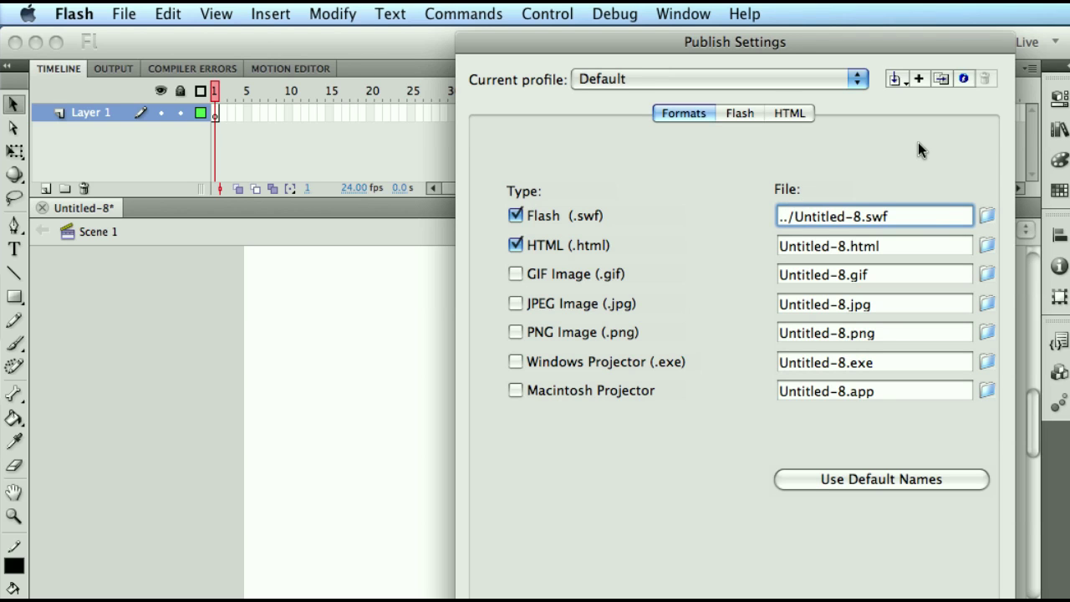
{"action": "type", "text": "dep"}
{"action": "type", "text": "loy"}
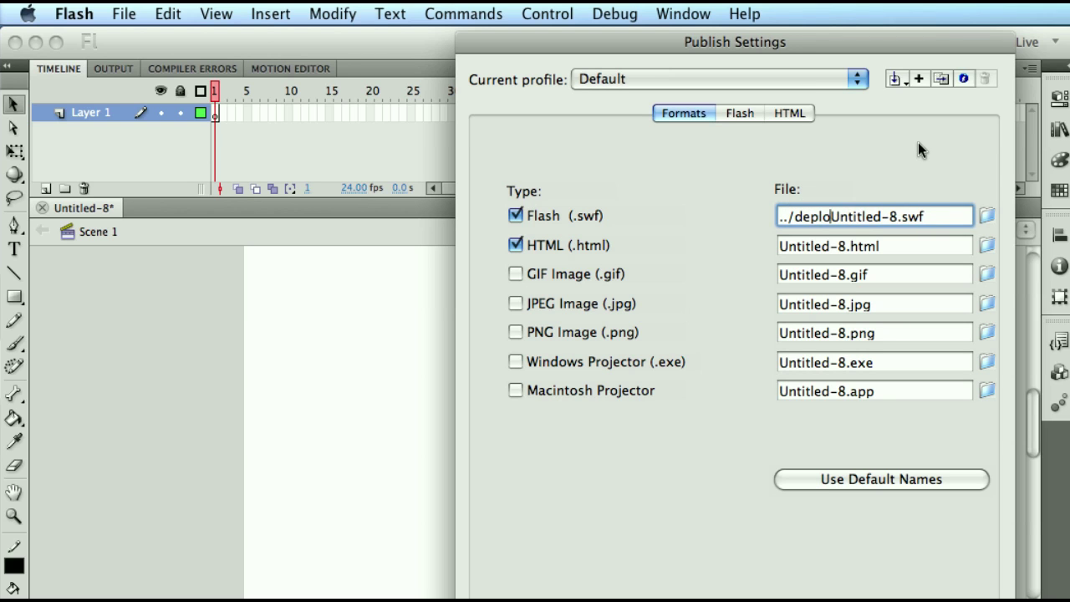
{"action": "type", "text": "/"}
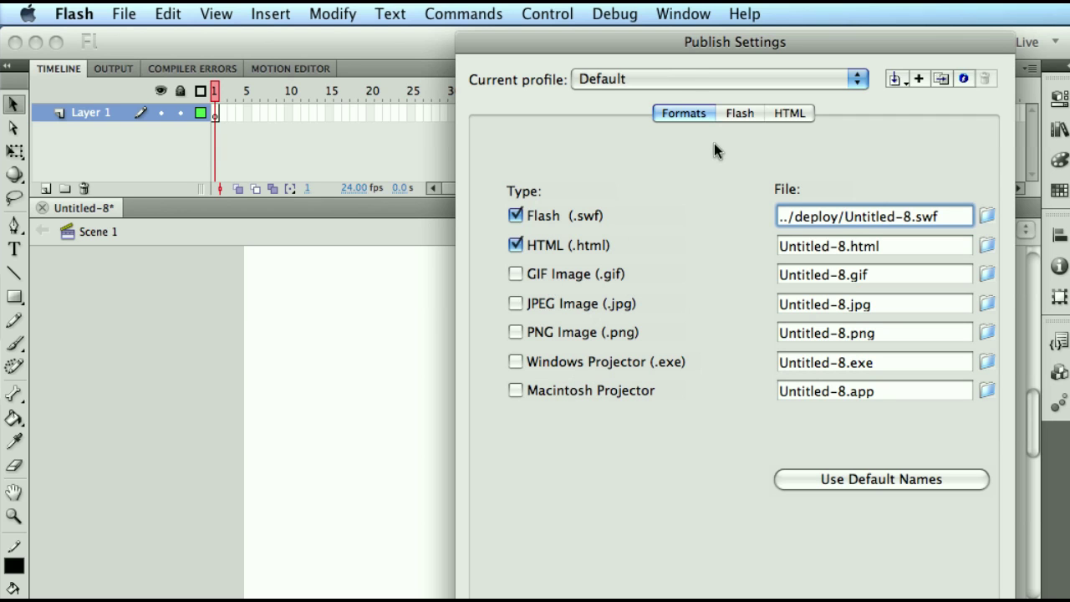
- Try enabling GIF, JPEG, PNG and both projector outputs alongside Flash and HTML
{"action": "left_click", "coordinate": [513, 245]}
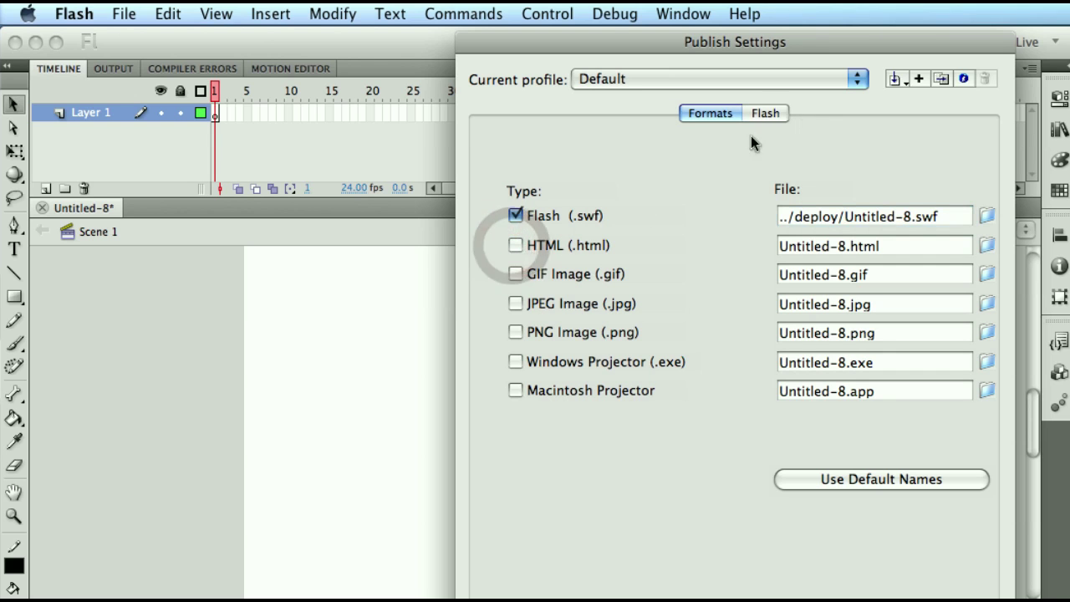
{"action": "left_click", "coordinate": [515, 245]}
{"action": "left_click", "coordinate": [514, 276]}
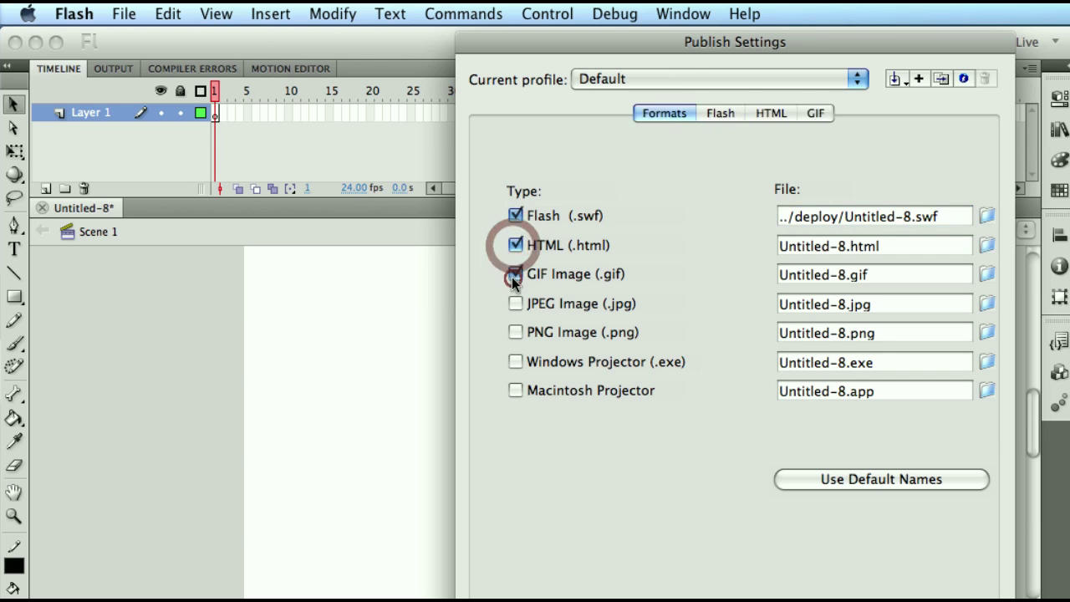
{"action": "left_click", "coordinate": [515, 304]}
{"action": "left_click", "coordinate": [515, 332]}
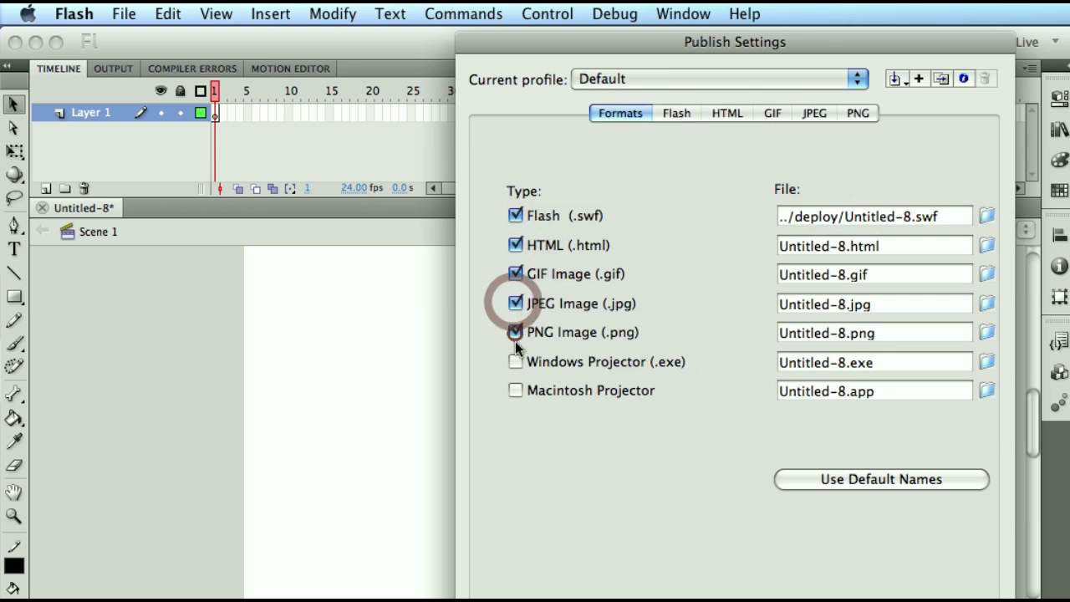
{"action": "left_click", "coordinate": [515, 361]}
{"action": "left_click", "coordinate": [515, 390]}
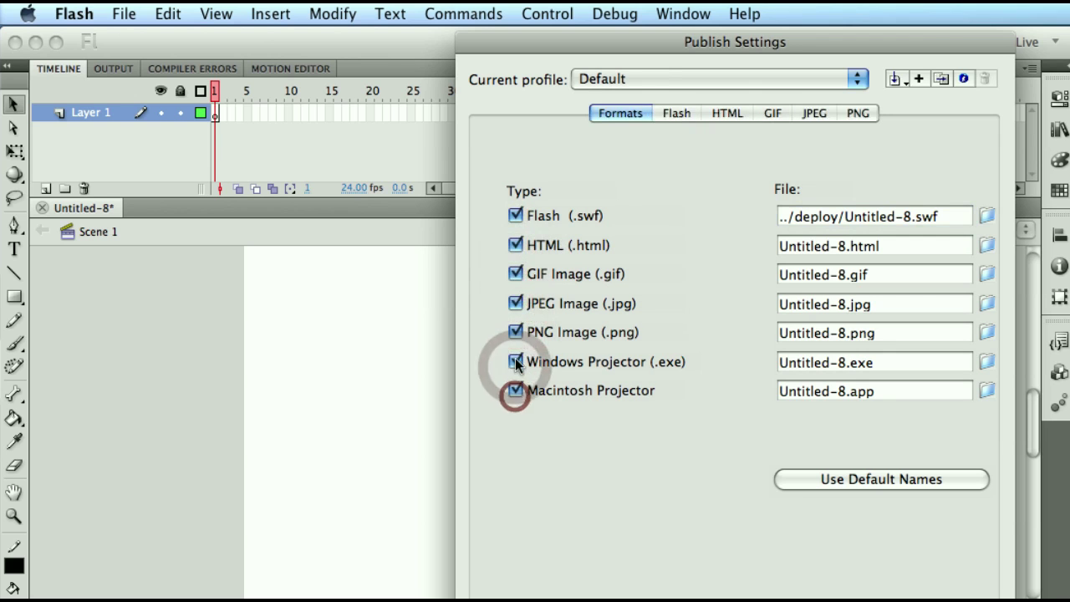
{"action": "left_click", "coordinate": [515, 361]}
{"action": "left_click", "coordinate": [515, 391]}
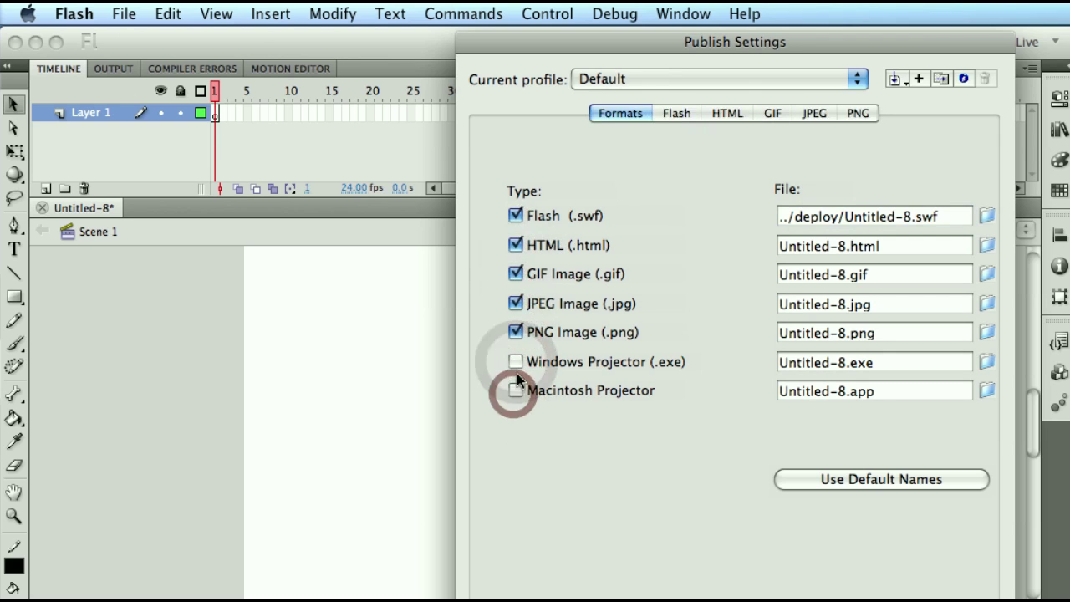
- Uncheck GIF, JPEG, PNG and both projectors, leaving only Flash and HTML checked
{"action": "left_click", "coordinate": [515, 332]}
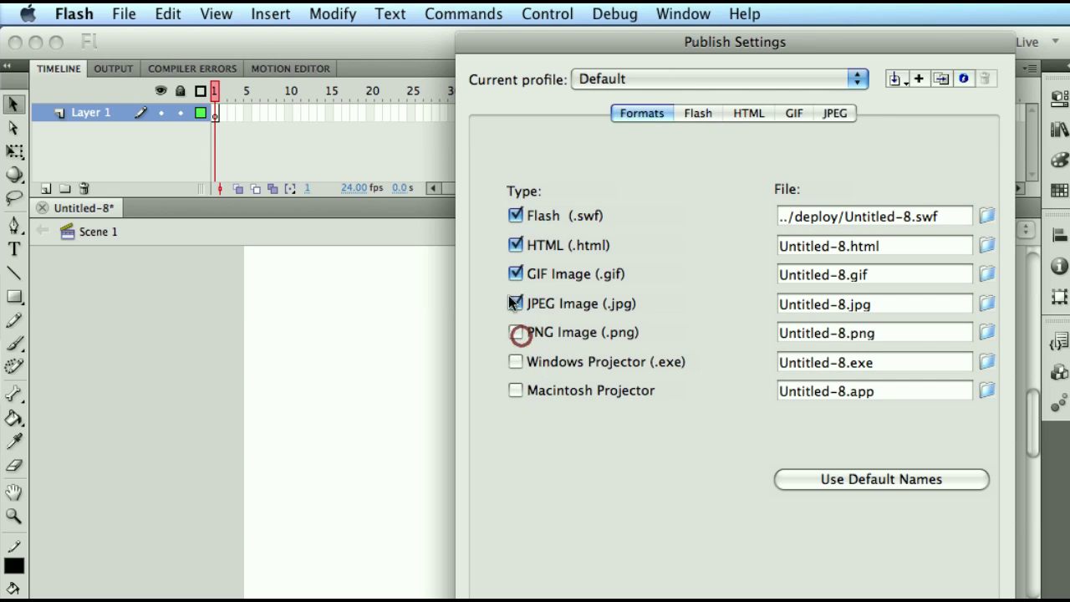
{"action": "left_click", "coordinate": [515, 304]}
{"action": "left_click", "coordinate": [515, 274]}
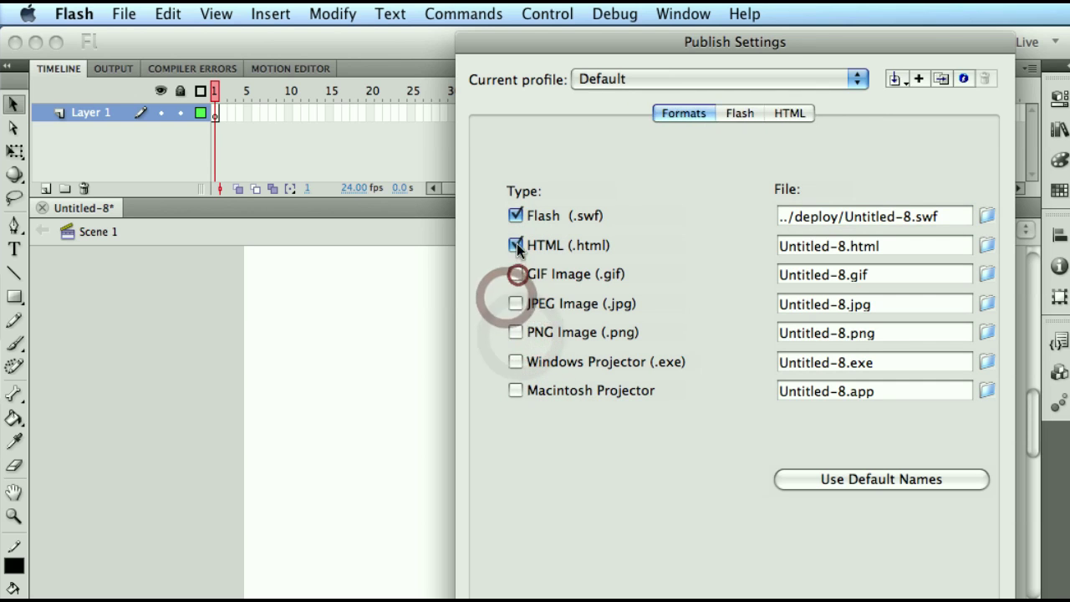
{"action": "left_click", "coordinate": [515, 362]}
{"action": "left_click", "coordinate": [515, 390]}
{"action": "left_click", "coordinate": [514, 363]}
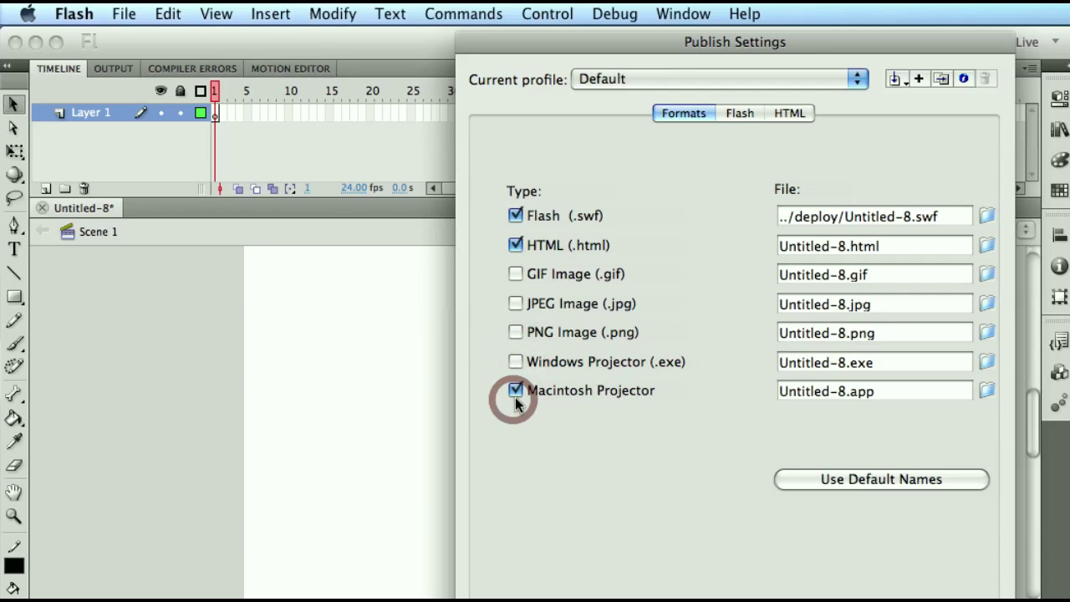
{"action": "left_click", "coordinate": [515, 391]}
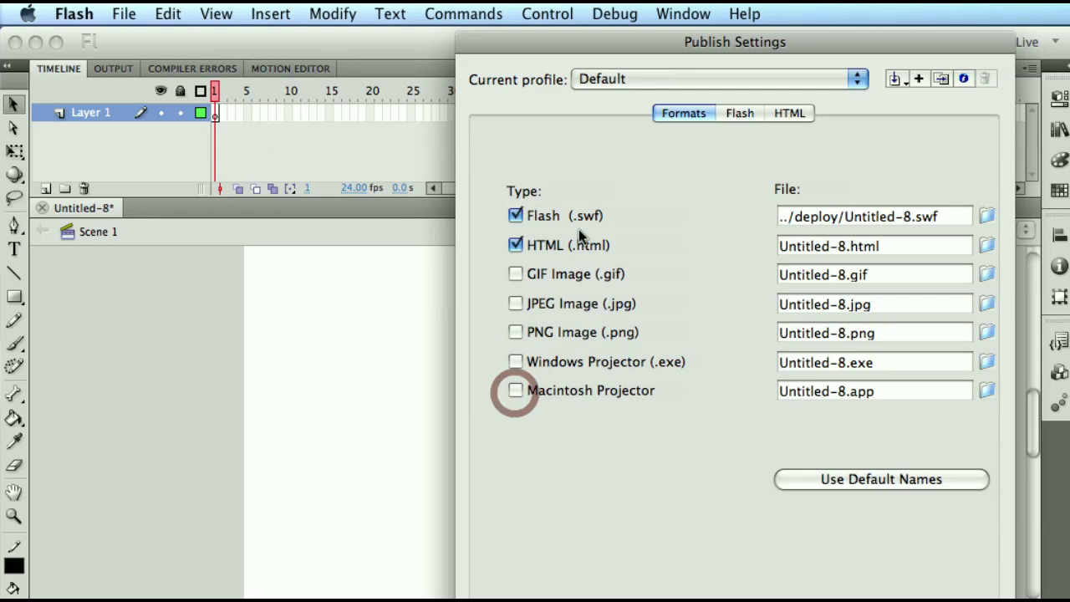
{"action": "left_click", "coordinate": [515, 245]}
{"action": "left_click", "coordinate": [515, 245]}
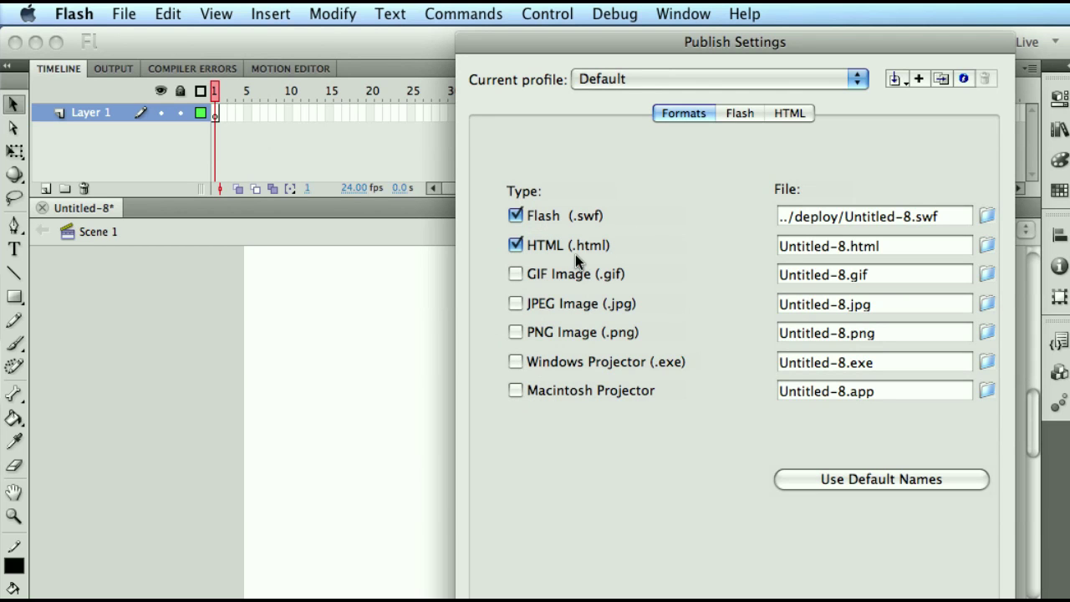
- On the Flash tab, try Flash Player 9 and 8 with ActionScript 2.0
{"action": "left_click", "coordinate": [736, 112]}
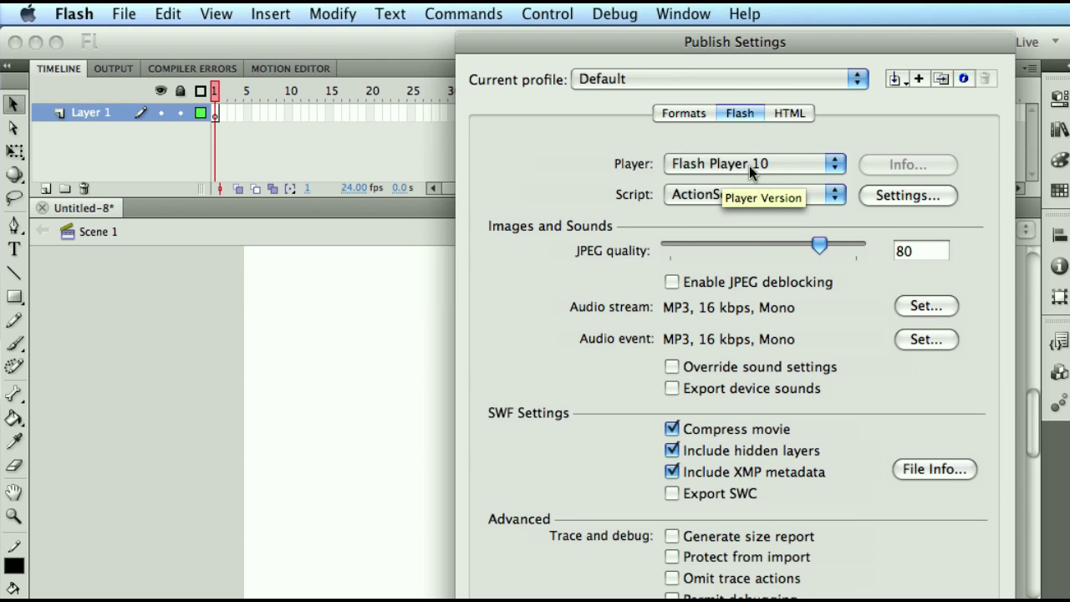
{"action": "left_click", "coordinate": [829, 168]}
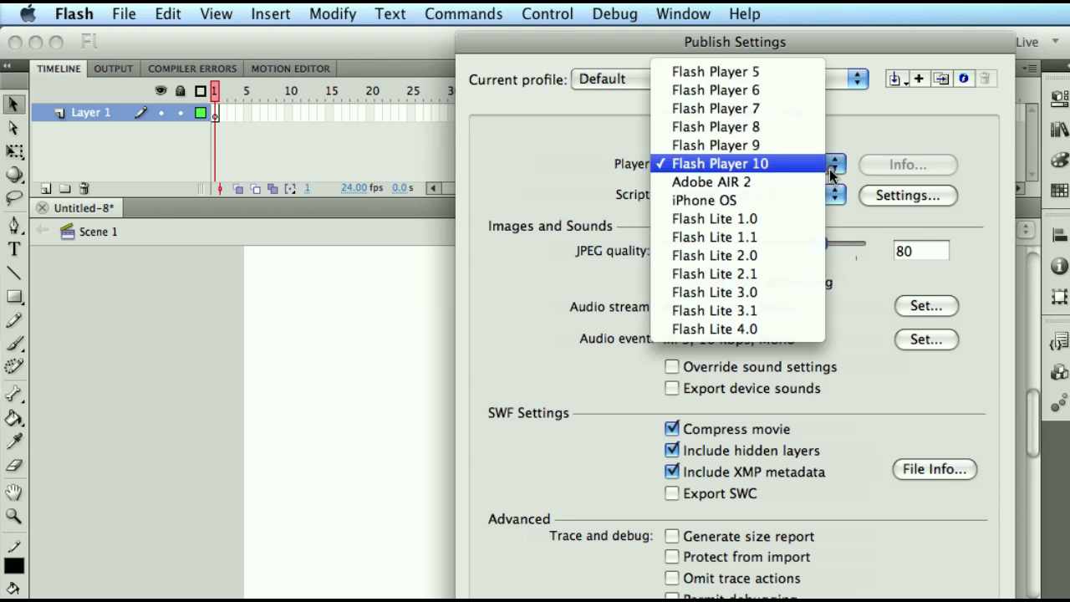
{"action": "left_click", "coordinate": [738, 145]}
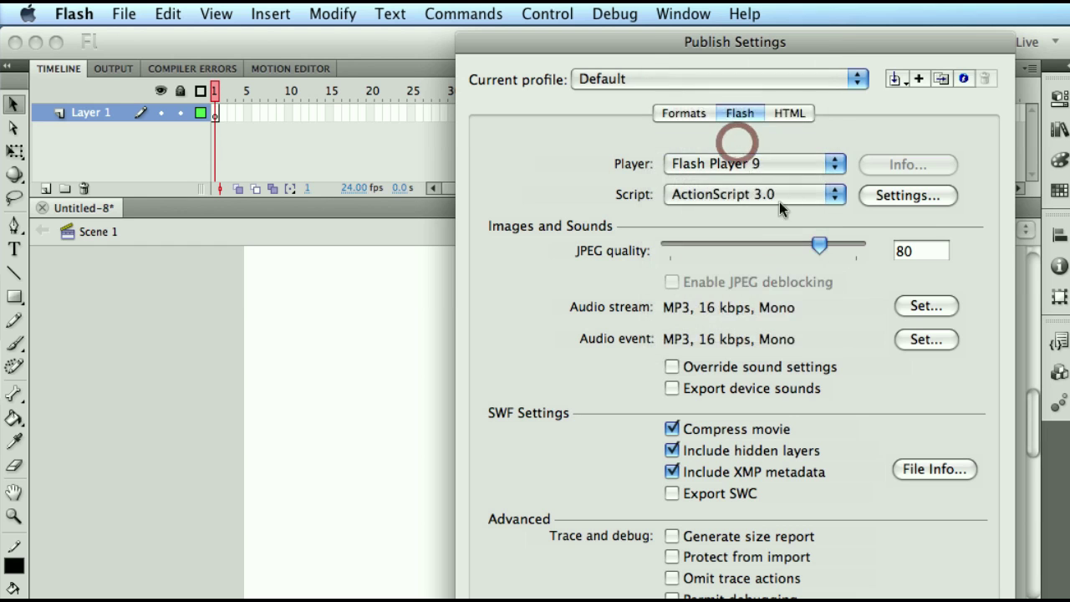
{"action": "left_click", "coordinate": [832, 165]}
{"action": "left_click", "coordinate": [756, 145]}
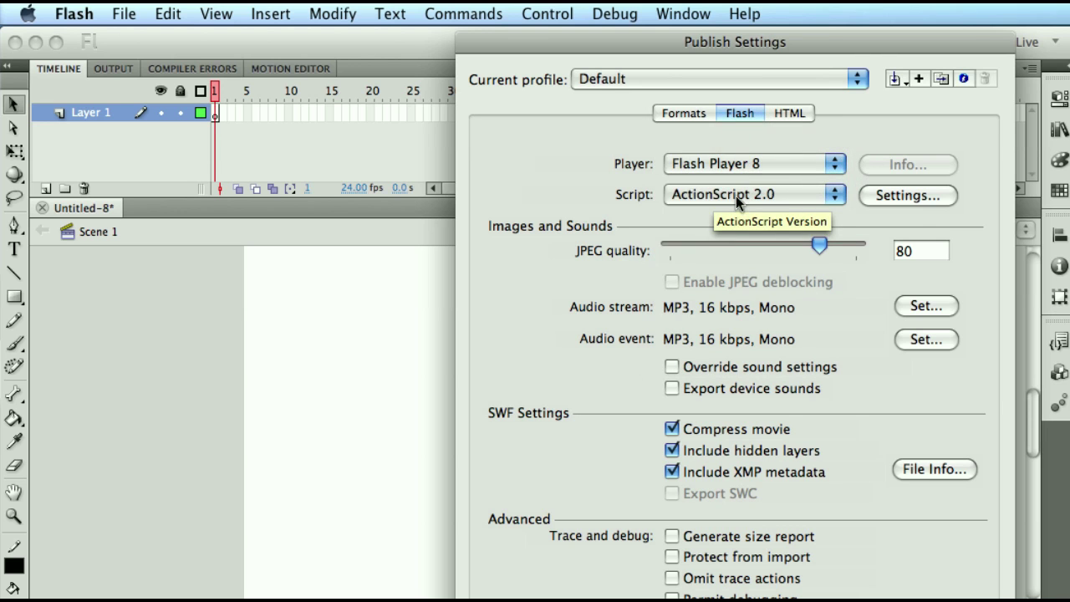
{"action": "left_click", "coordinate": [736, 196]}
{"action": "left_click", "coordinate": [736, 196]}
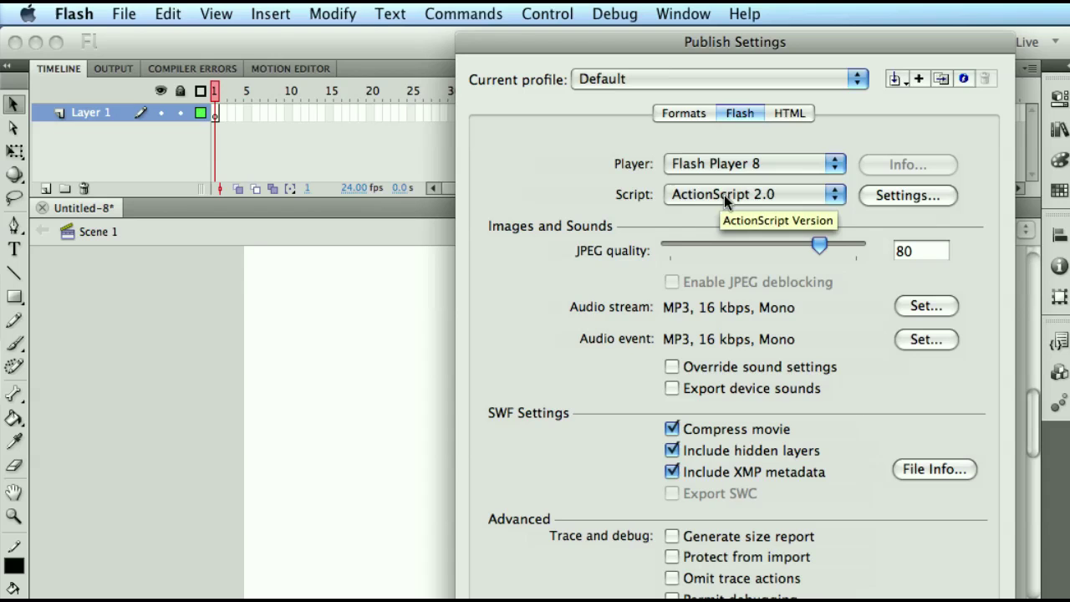
- Target Flash Player 10 and switch the script version to ActionScript 3.0
{"action": "left_click", "coordinate": [754, 168]}
{"action": "left_click", "coordinate": [739, 184]}
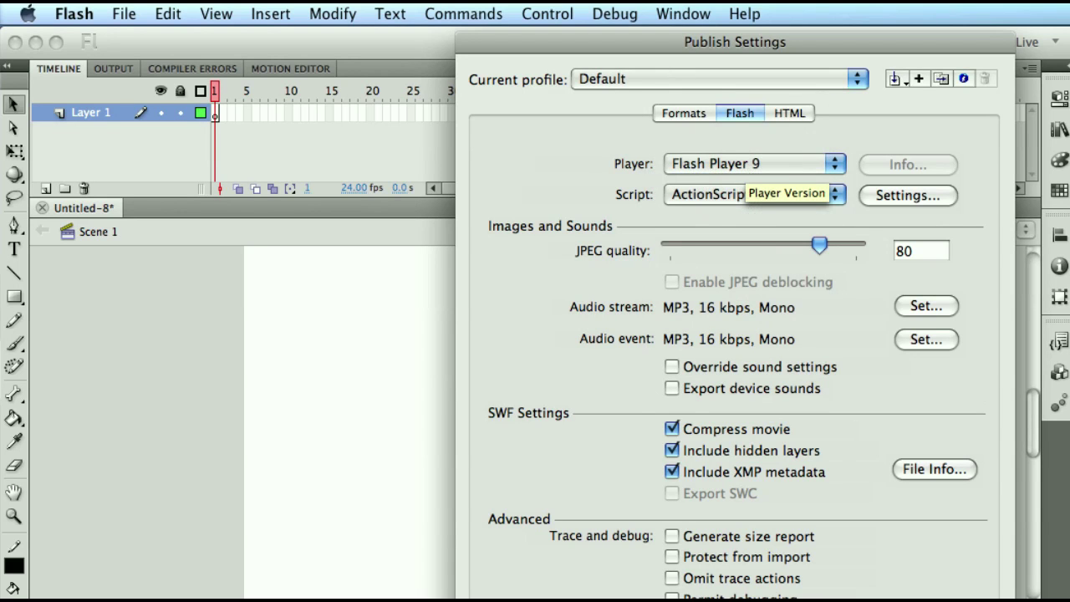
{"action": "left_click", "coordinate": [747, 169]}
{"action": "left_click", "coordinate": [744, 184]}
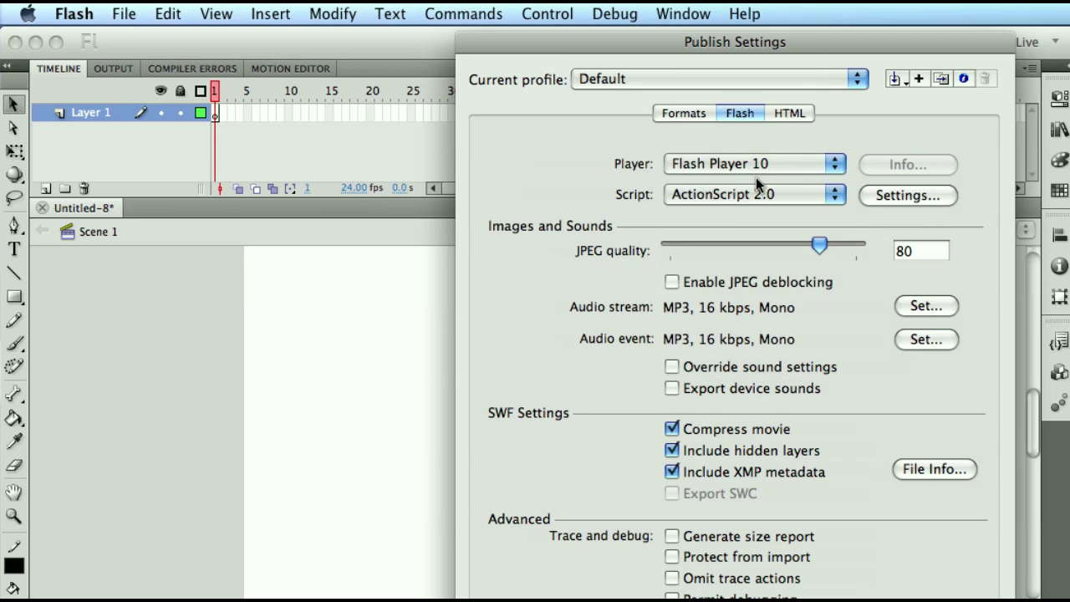
{"action": "left_click", "coordinate": [741, 197]}
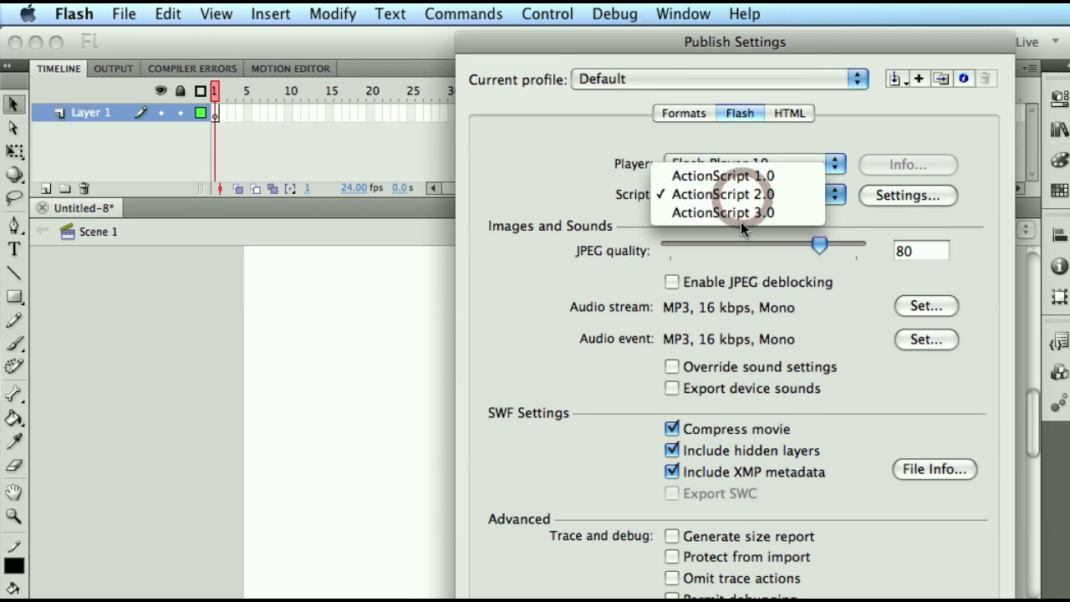
{"action": "left_click", "coordinate": [743, 216]}
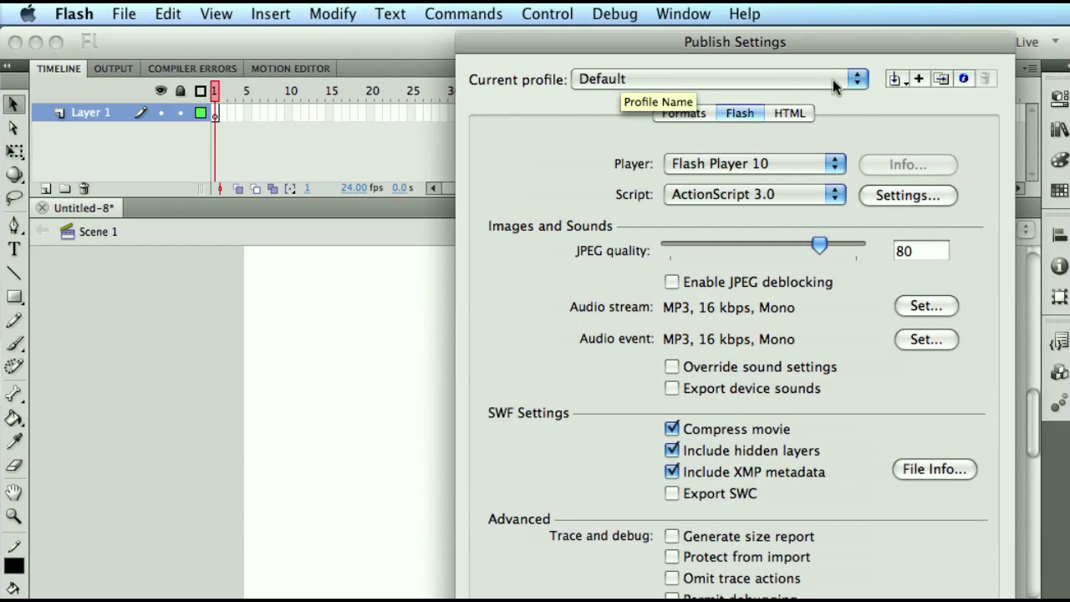
{"action": "left_click", "coordinate": [861, 79]}
{"action": "left_click", "coordinate": [863, 77]}
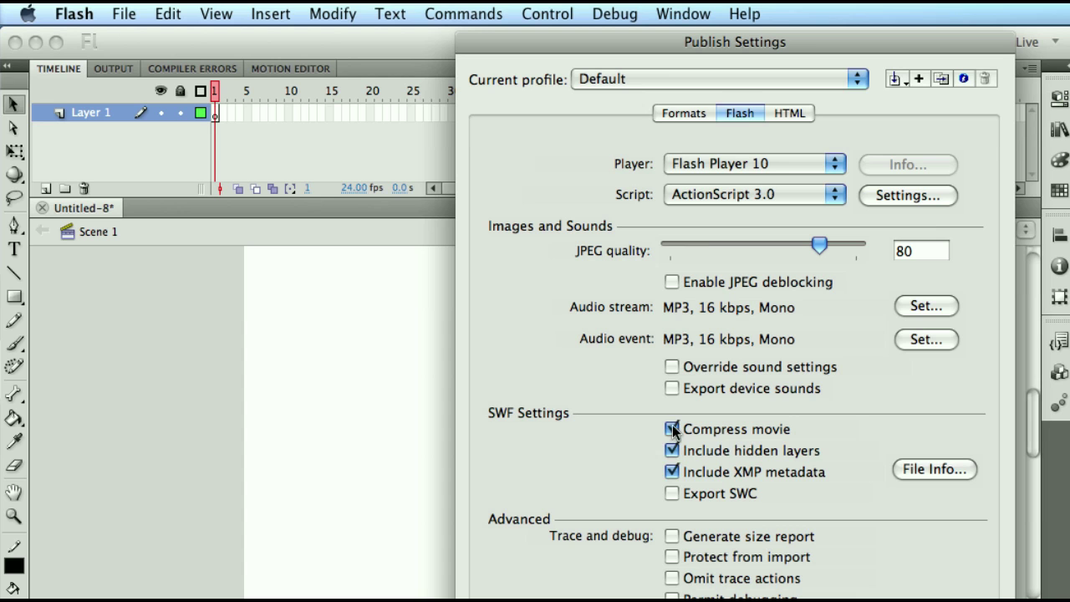
- Turn off Include hidden layers and Include XMP metadata, keeping the Default profile selected
{"action": "left_click", "coordinate": [670, 450]}
{"action": "left_click", "coordinate": [672, 472]}
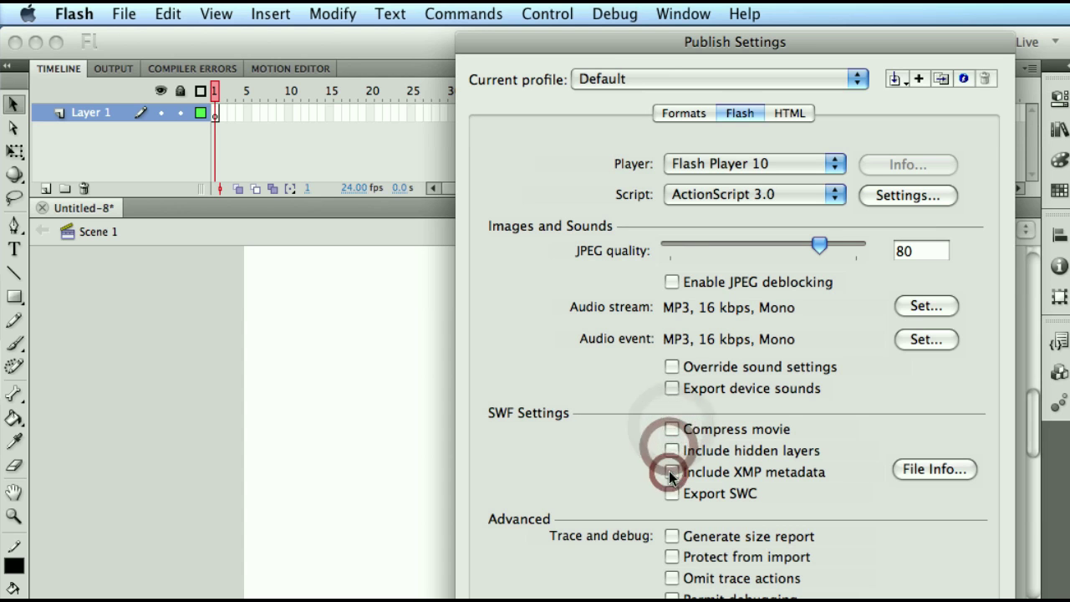
{"action": "left_click", "coordinate": [699, 83]}
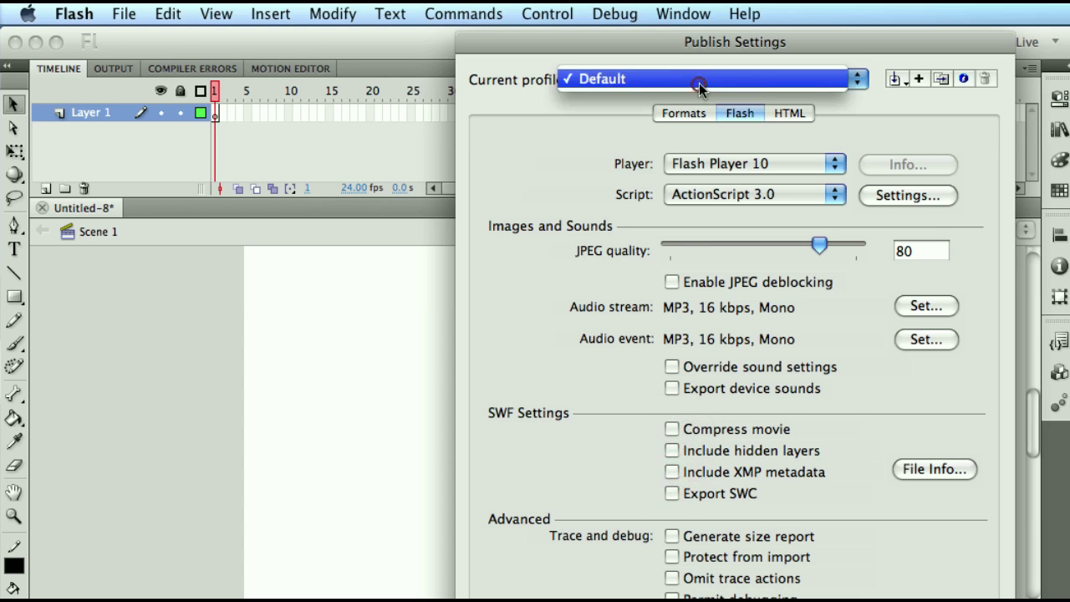
{"action": "left_click", "coordinate": [699, 84]}
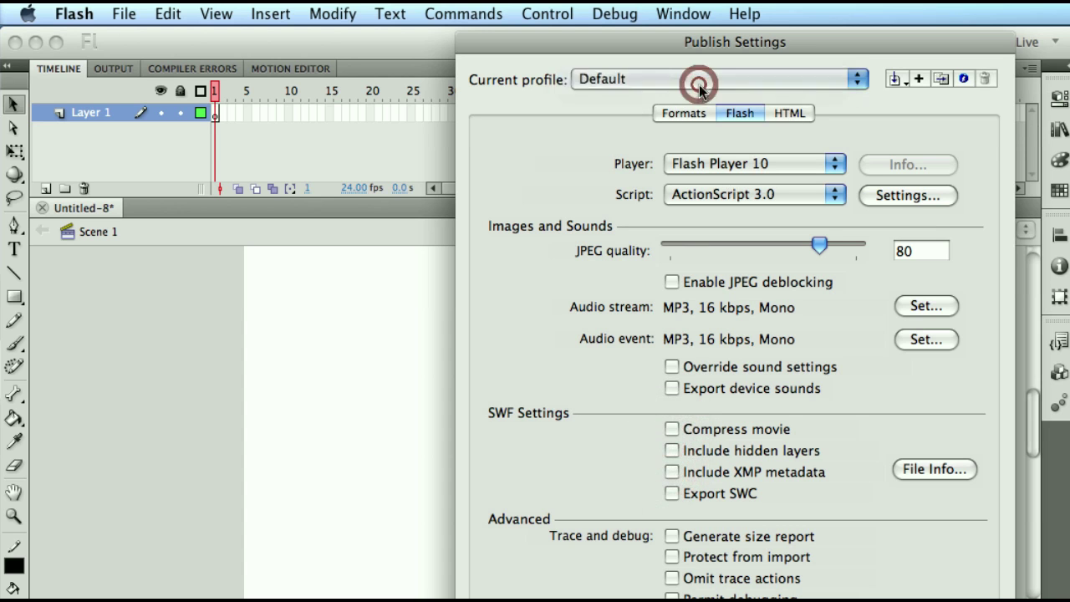
{"action": "left_click", "coordinate": [896, 80]}
{"action": "left_click", "coordinate": [898, 78]}
- Cancel out of creating, duplicating and renaming publish profiles, leaving Default unchanged
{"action": "left_click", "coordinate": [918, 78]}
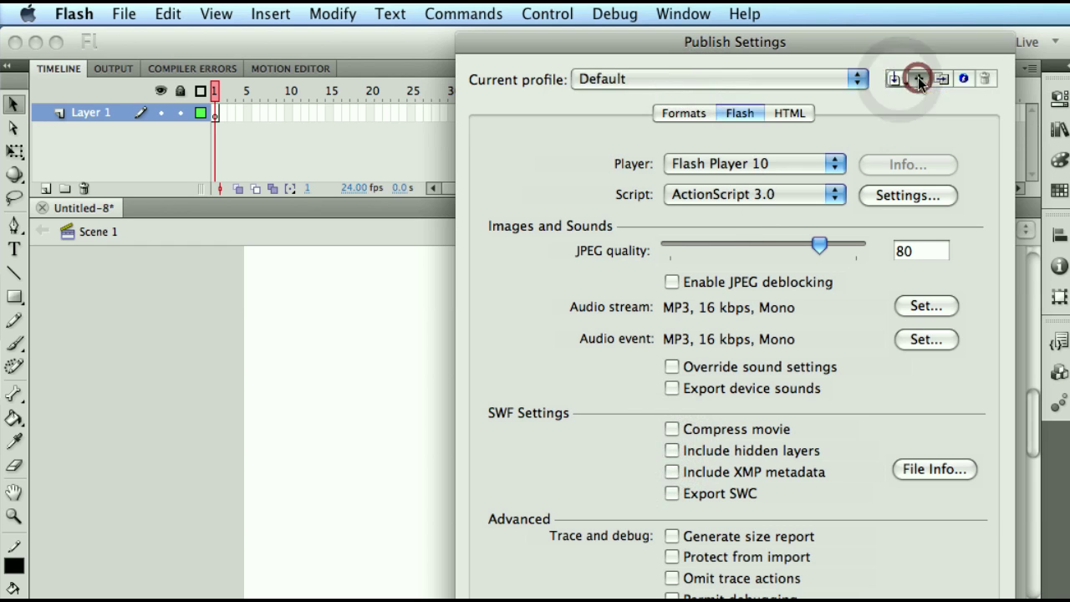
{"action": "left_click", "coordinate": [905, 488]}
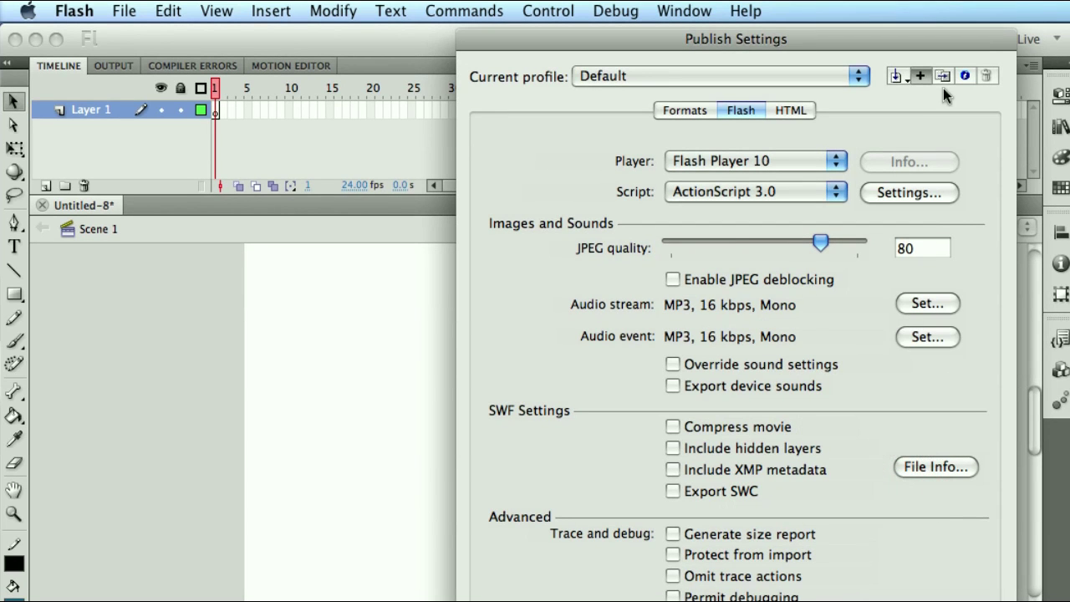
{"action": "left_click", "coordinate": [851, 78]}
{"action": "left_click", "coordinate": [850, 82]}
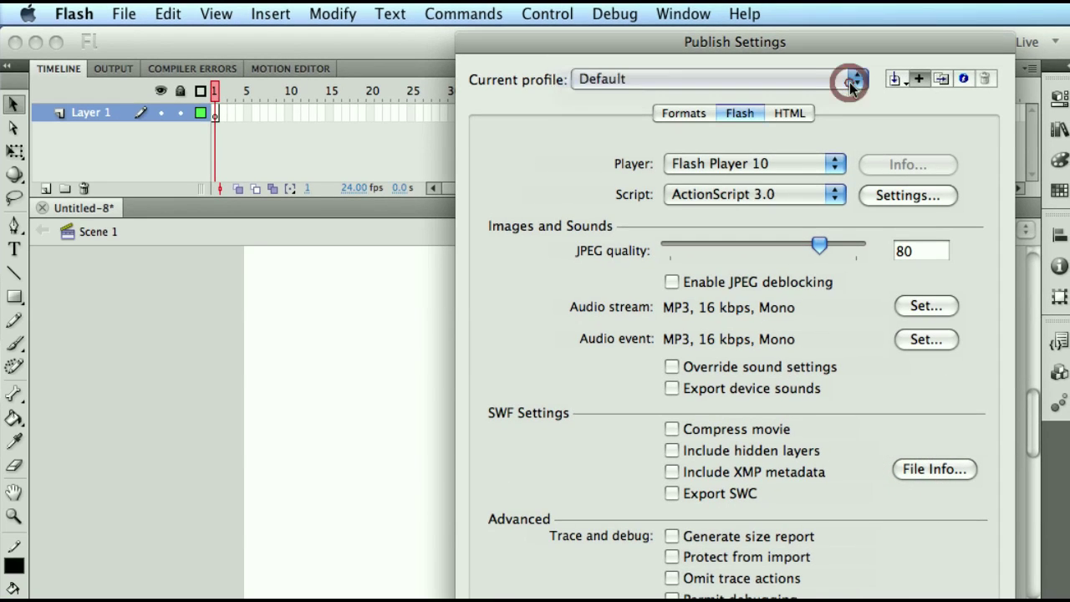
{"action": "left_click", "coordinate": [941, 76]}
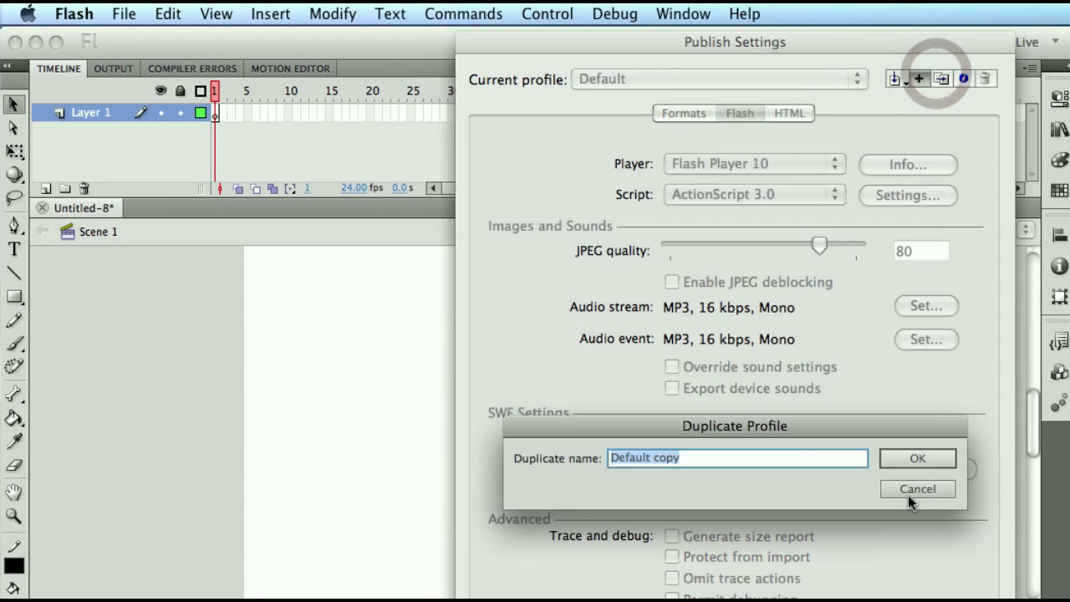
{"action": "left_click", "coordinate": [909, 492]}
{"action": "left_click", "coordinate": [943, 79]}
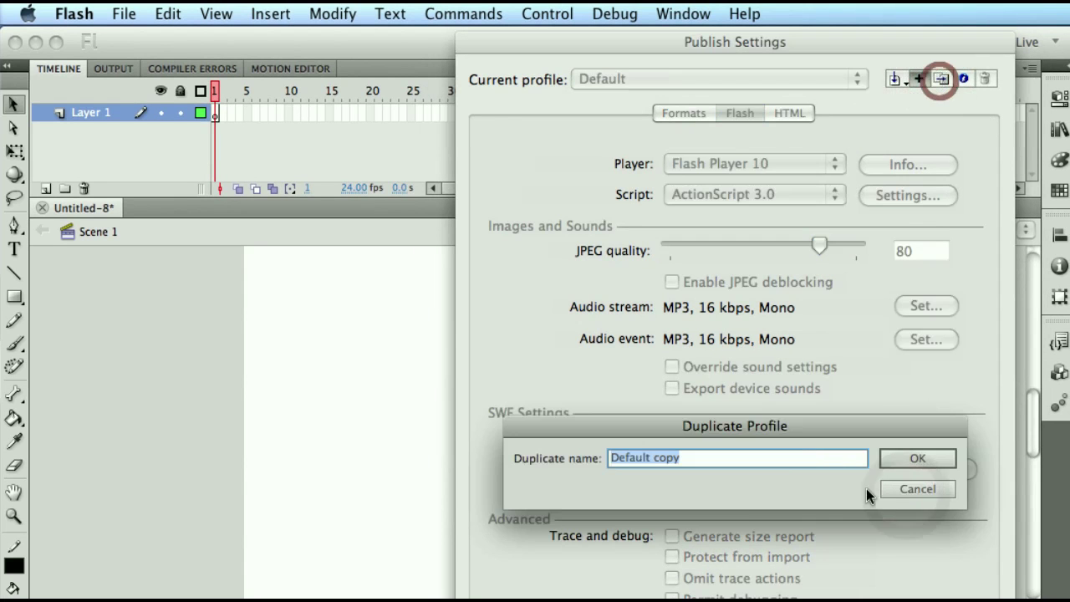
{"action": "left_click", "coordinate": [910, 492]}
{"action": "left_click", "coordinate": [962, 79]}
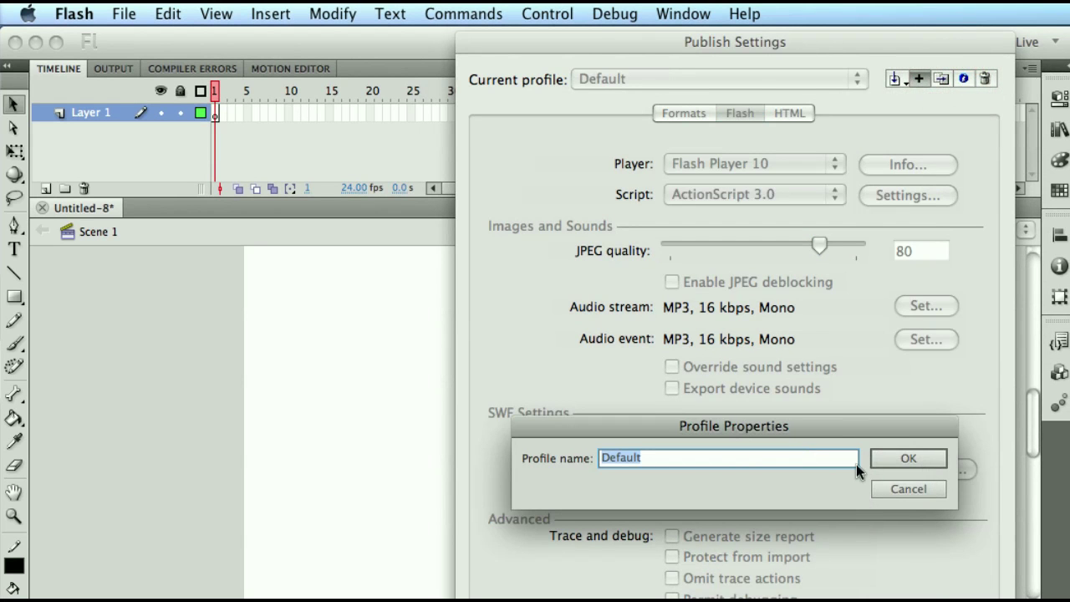
{"action": "left_click", "coordinate": [899, 488]}
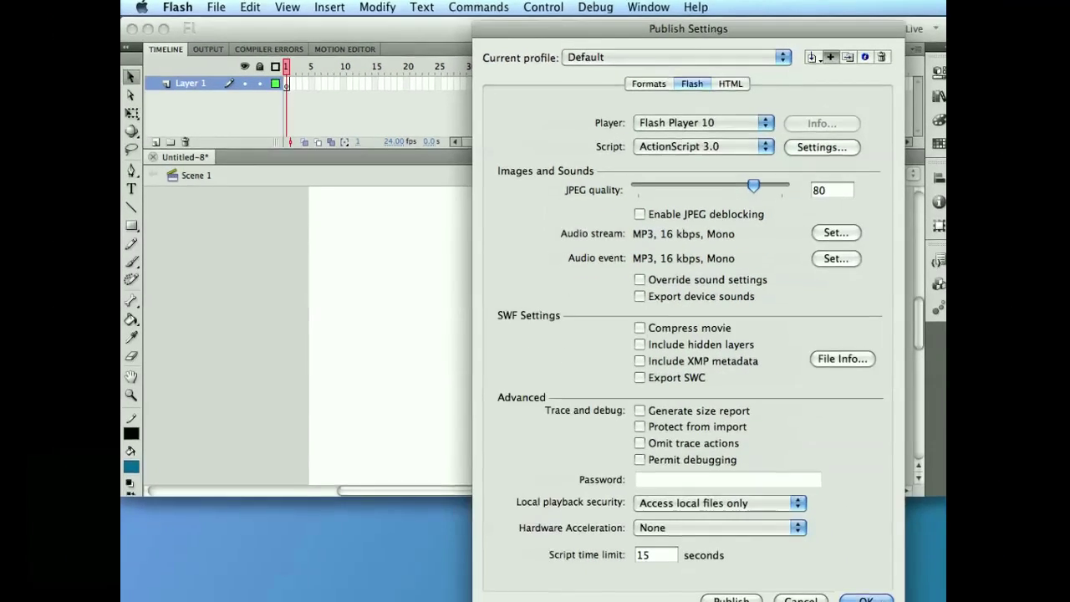
- Accept the settings with OK, reopen File > Publish Settings and keep Default as the current profile
{"action": "left_click", "coordinate": [870, 598]}
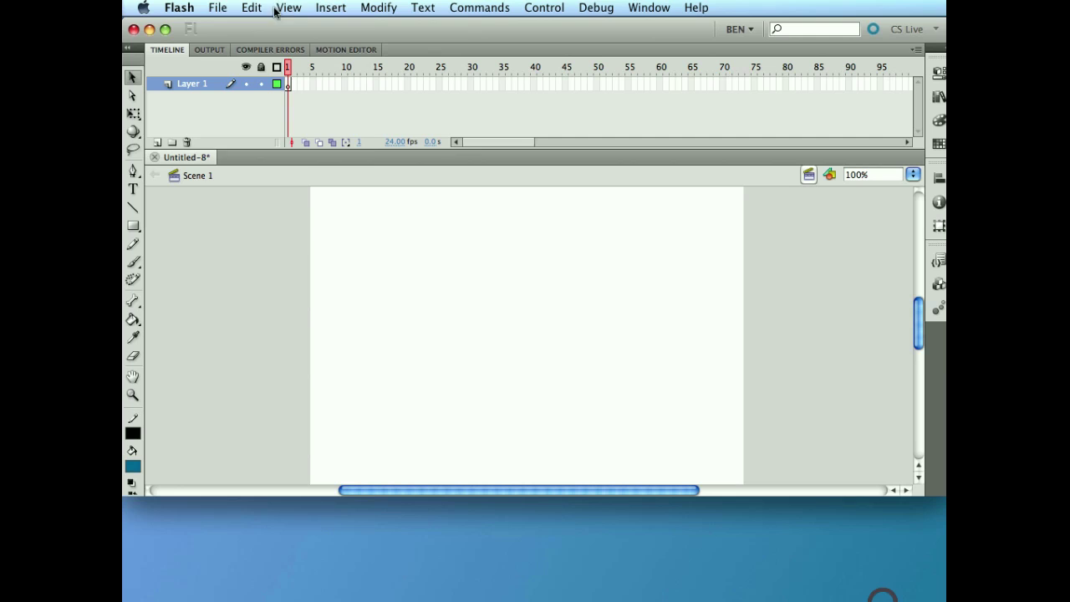
{"action": "left_click", "coordinate": [218, 8]}
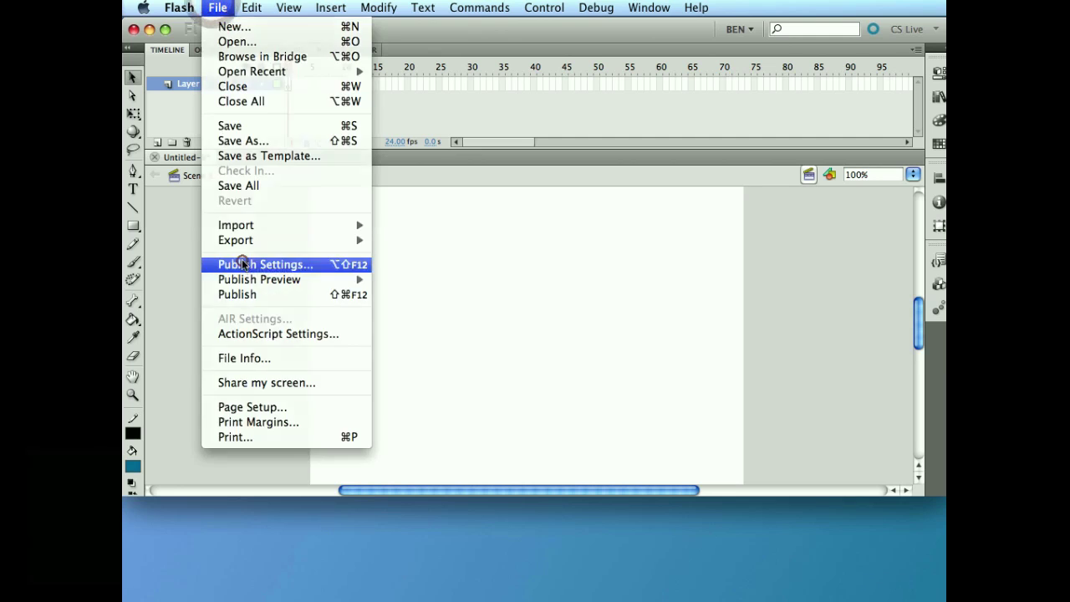
{"action": "left_click", "coordinate": [242, 264]}
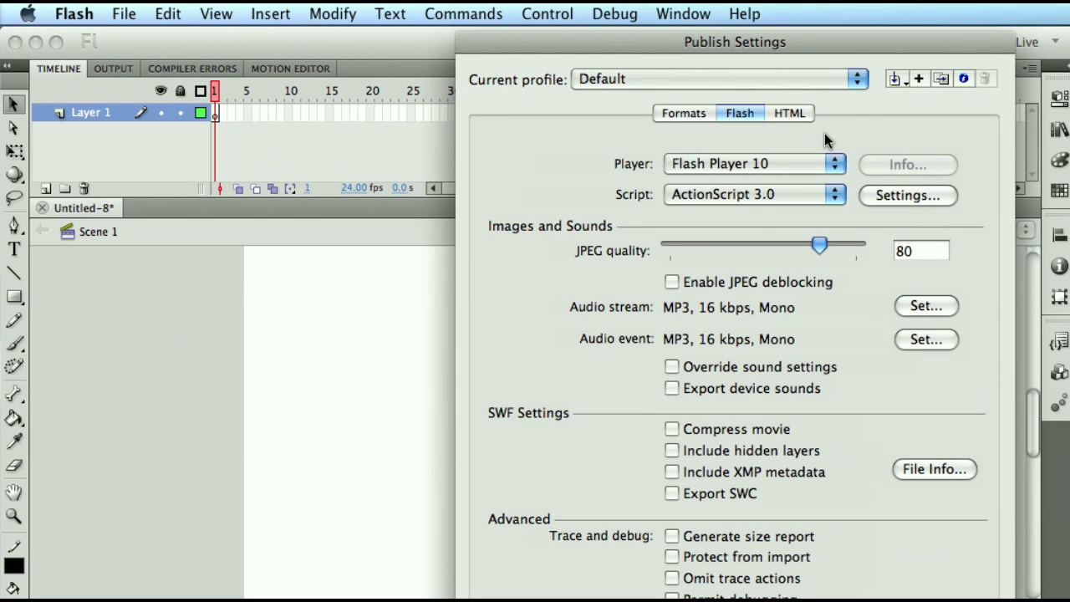
{"action": "left_click", "coordinate": [853, 80]}
{"action": "left_click", "coordinate": [853, 82]}
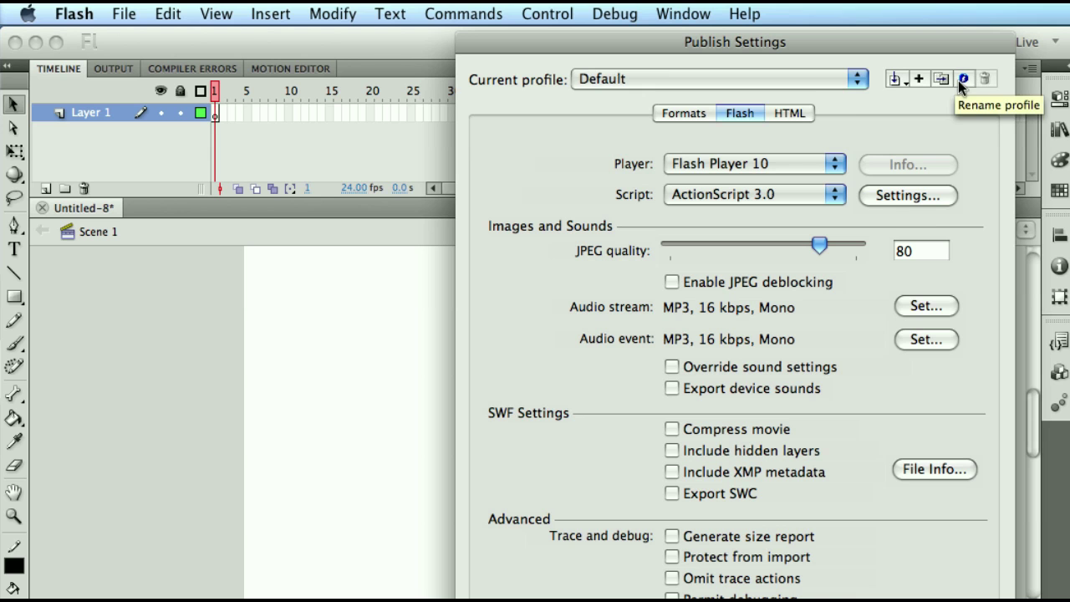
{"action": "left_click", "coordinate": [858, 79]}
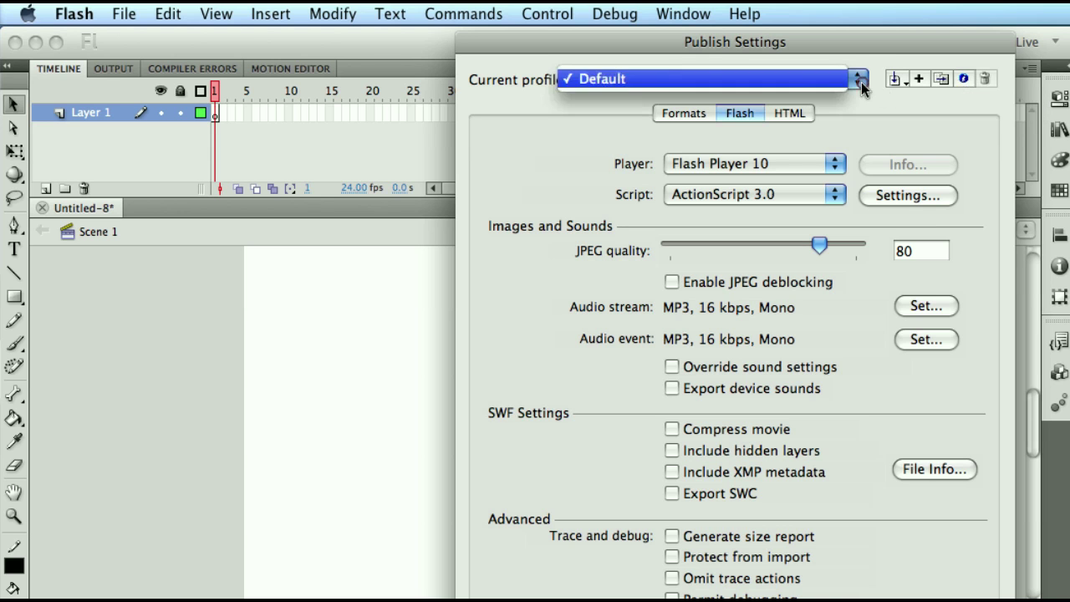
{"action": "left_click", "coordinate": [674, 78]}
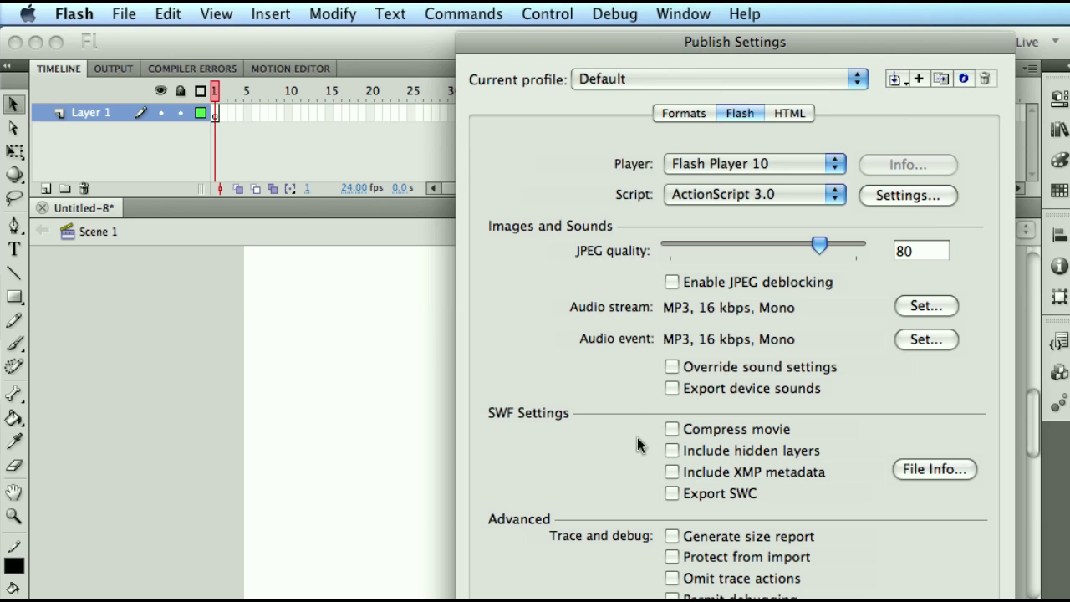
- Tick Compress movie, Include hidden layers and Include XMP metadata, keeping Flash Player 10 as player
{"action": "left_click", "coordinate": [670, 430]}
{"action": "left_click", "coordinate": [672, 451]}
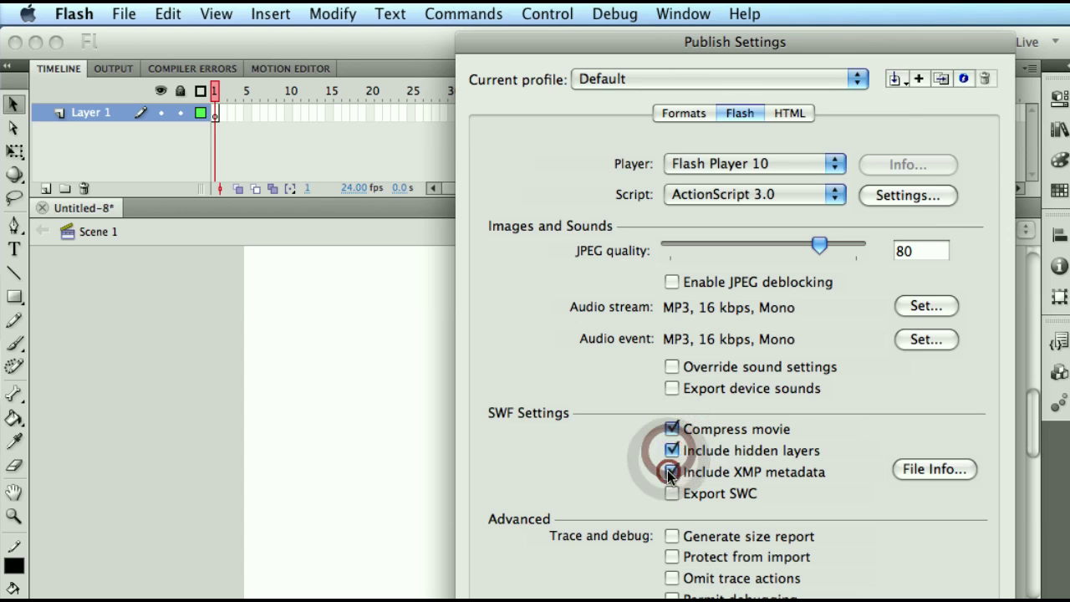
{"action": "left_click", "coordinate": [672, 473]}
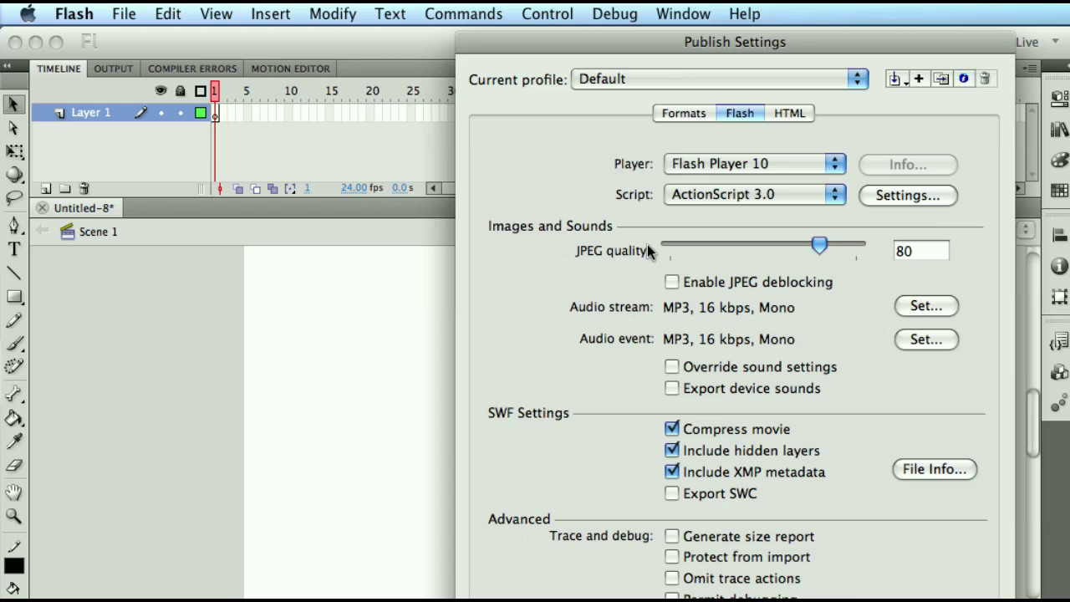
{"action": "left_click", "coordinate": [717, 167]}
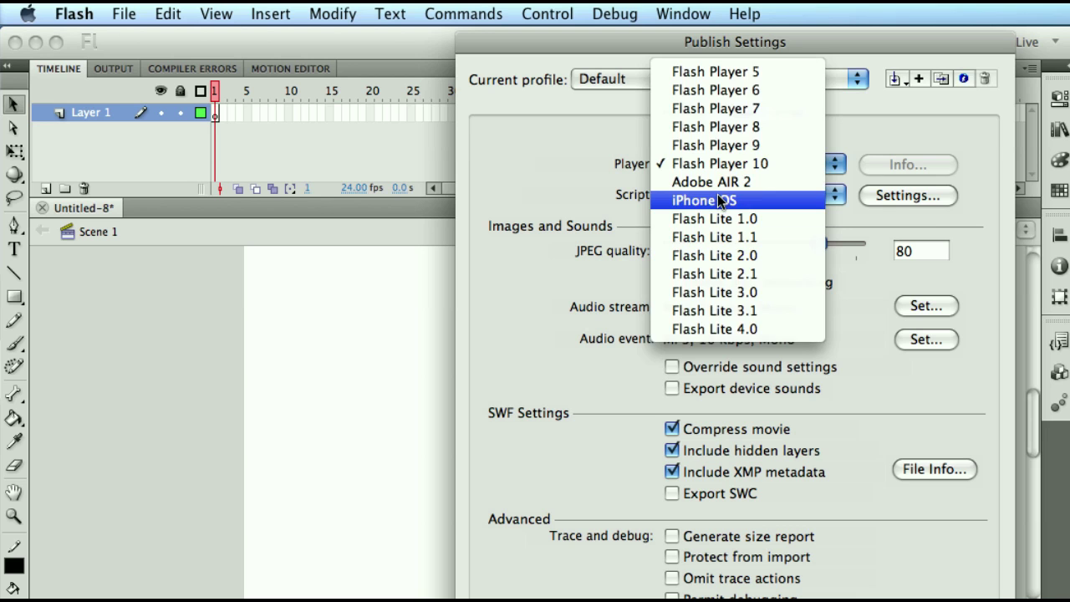
{"action": "left_click", "coordinate": [440, 144]}
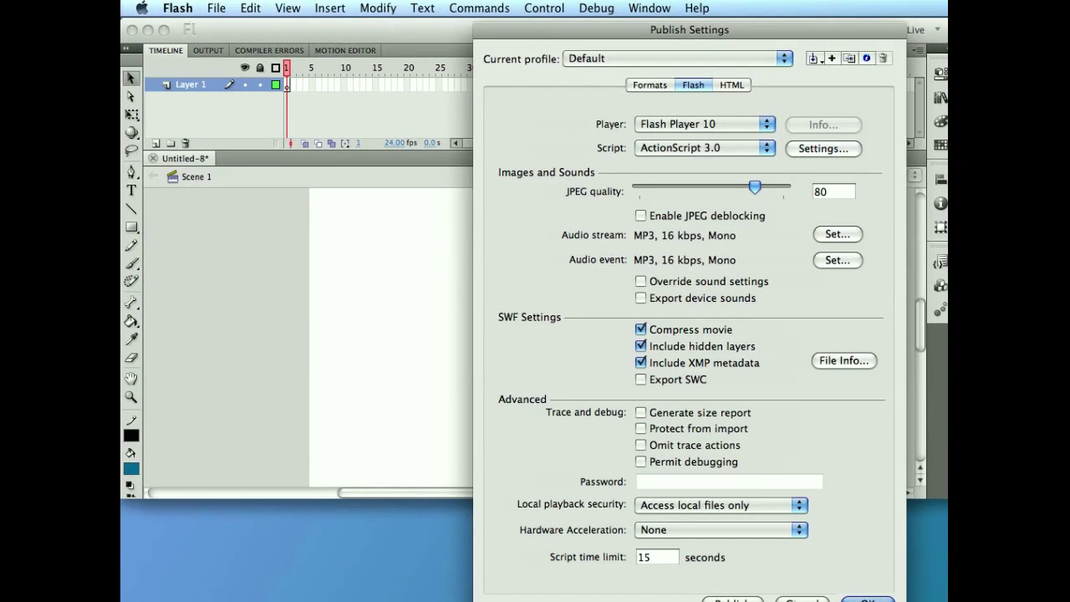
- Apply the publish settings and inspect the empty document Class field in Properties
{"action": "left_click", "coordinate": [846, 599]}
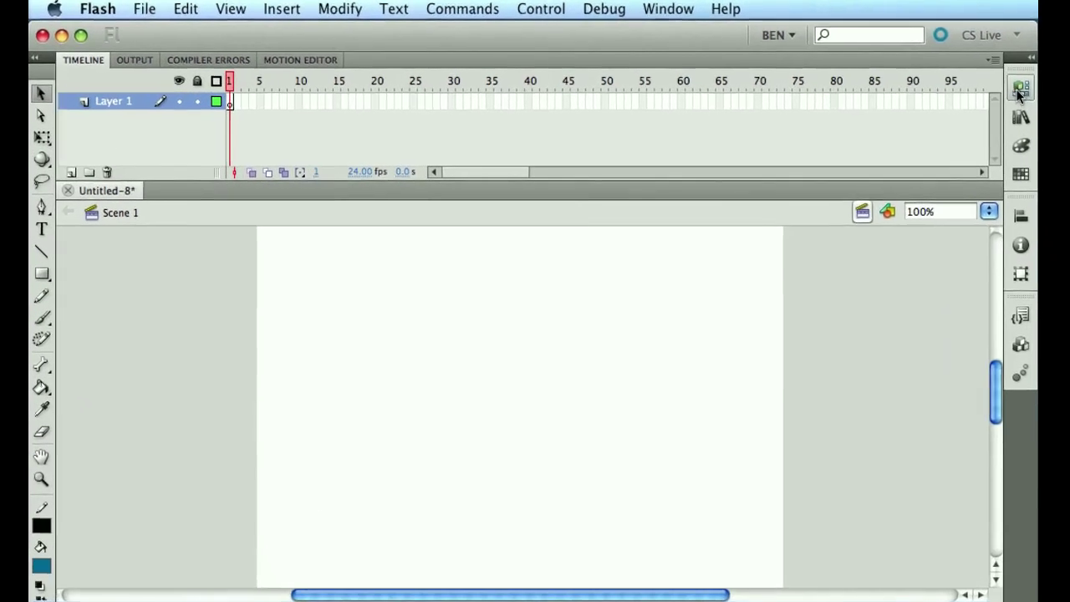
{"action": "left_click", "coordinate": [937, 77]}
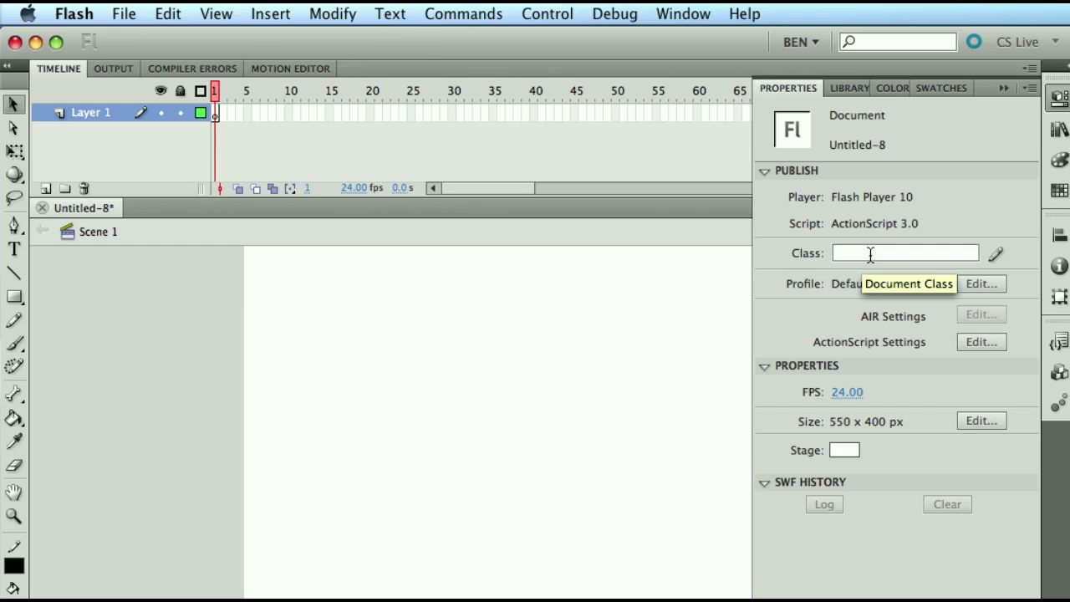
{"action": "left_click", "coordinate": [871, 254]}
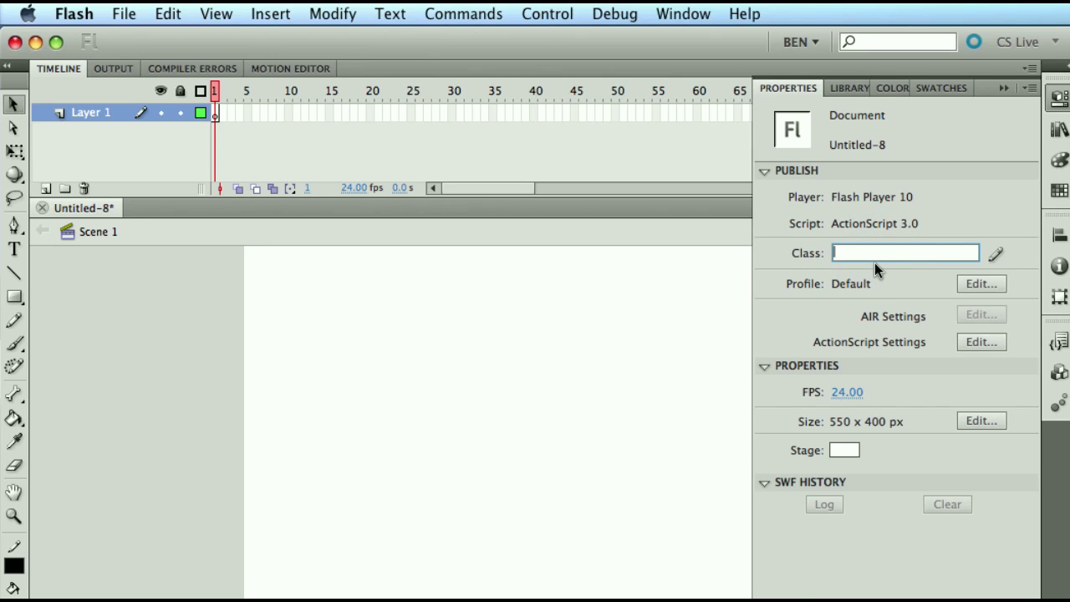
{"action": "left_click", "coordinate": [533, 389]}
- Reopen the Properties panel, recheck the empty Class field, then collapse the panel
{"action": "key", "text": "super+F3"}
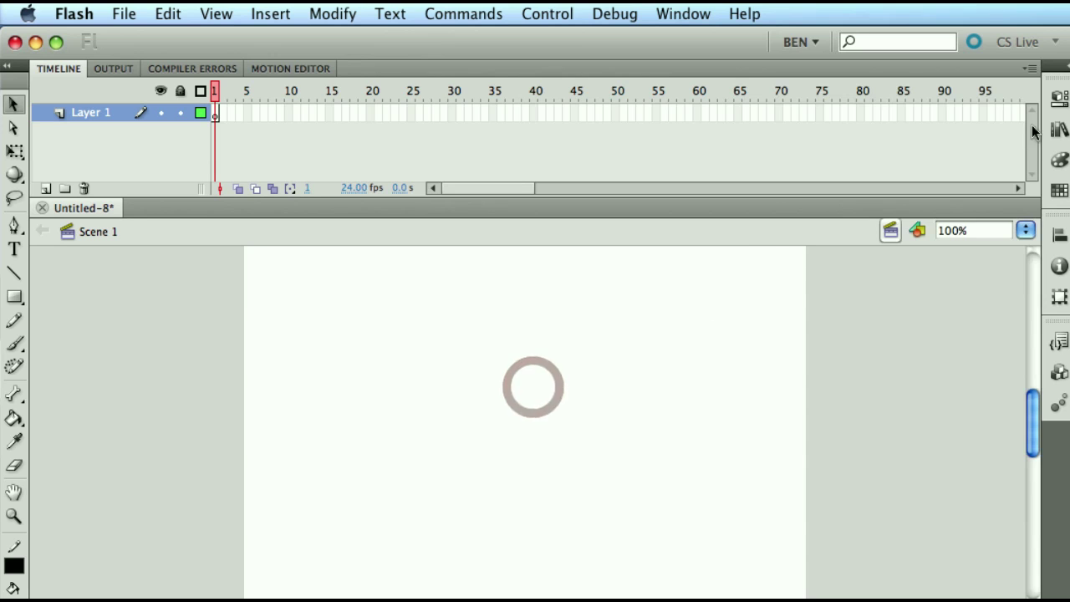
{"action": "left_click", "coordinate": [1055, 104]}
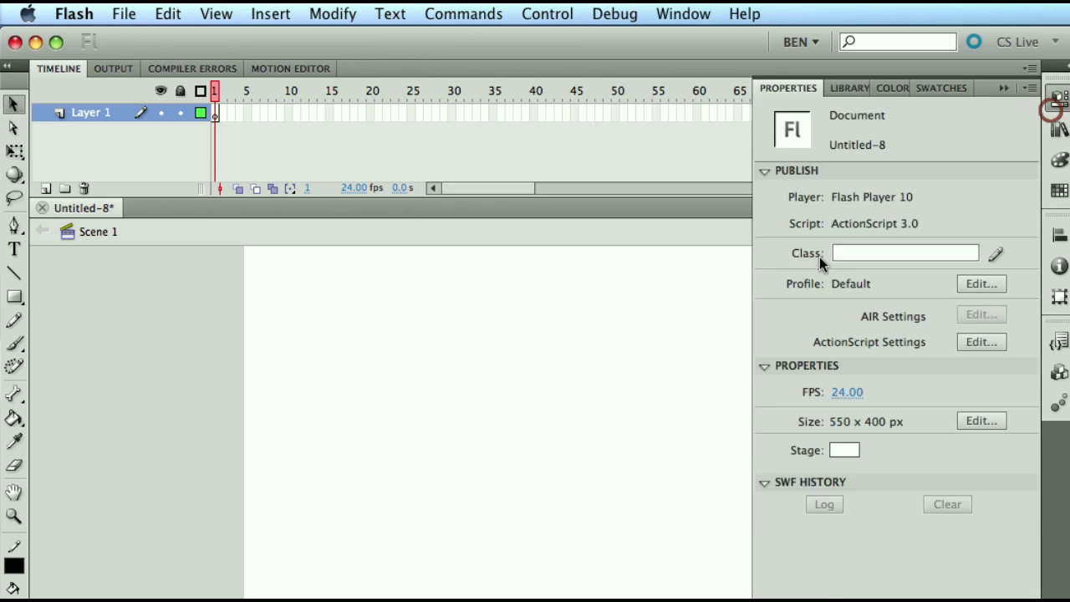
{"action": "left_click", "coordinate": [878, 251]}
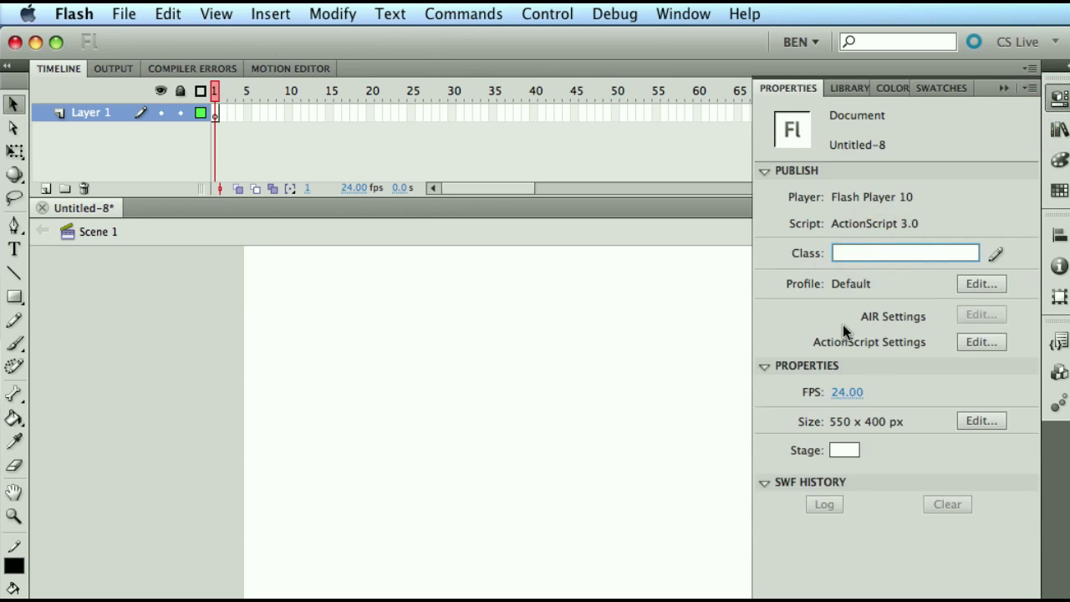
{"action": "left_click", "coordinate": [545, 346]}
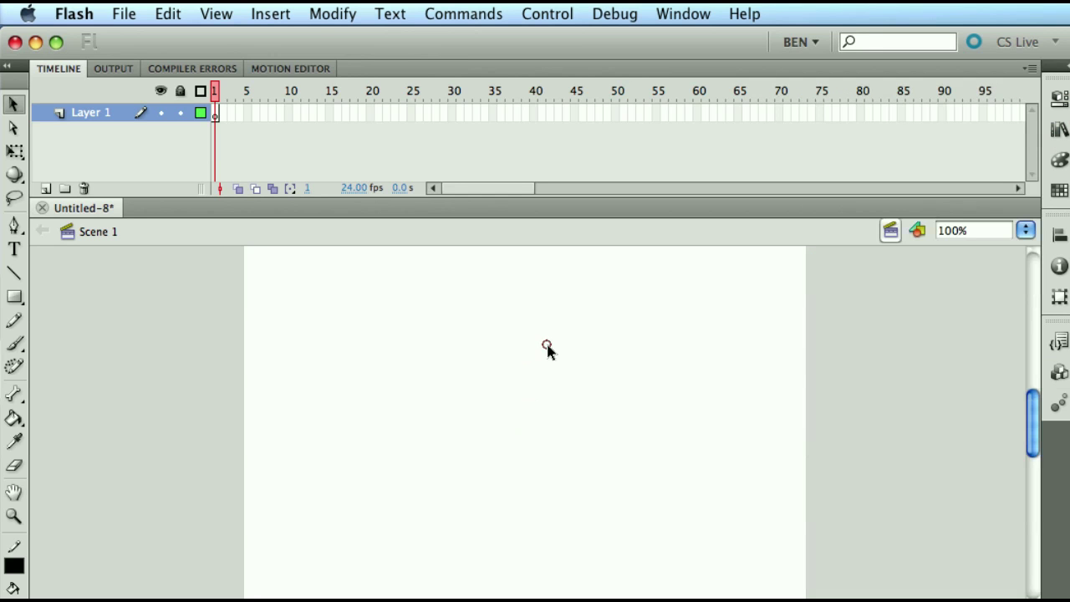
{"action": "left_click", "coordinate": [111, 12]}
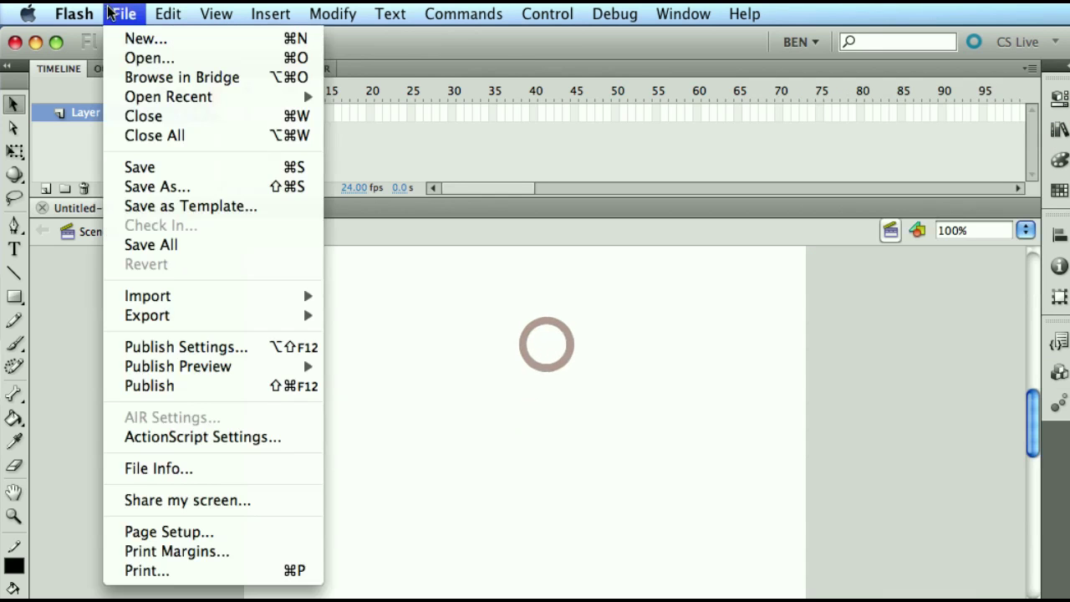
- Open Advanced ActionScript 3.0 Settings from Publish Settings, showing an empty Document class and frame-1 class export
{"action": "left_click", "coordinate": [164, 354]}
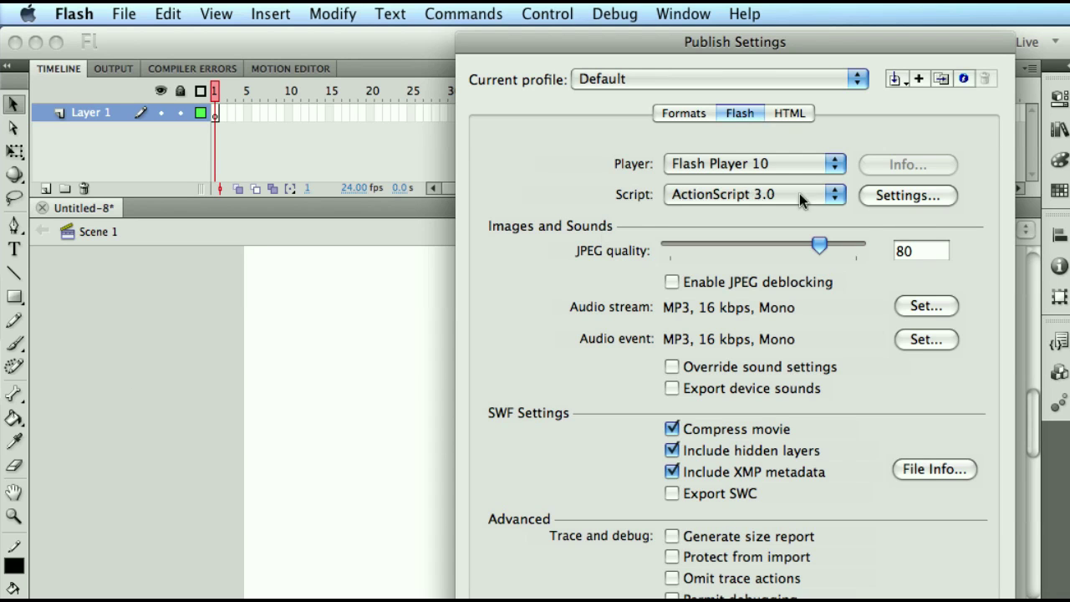
{"action": "left_click", "coordinate": [925, 199]}
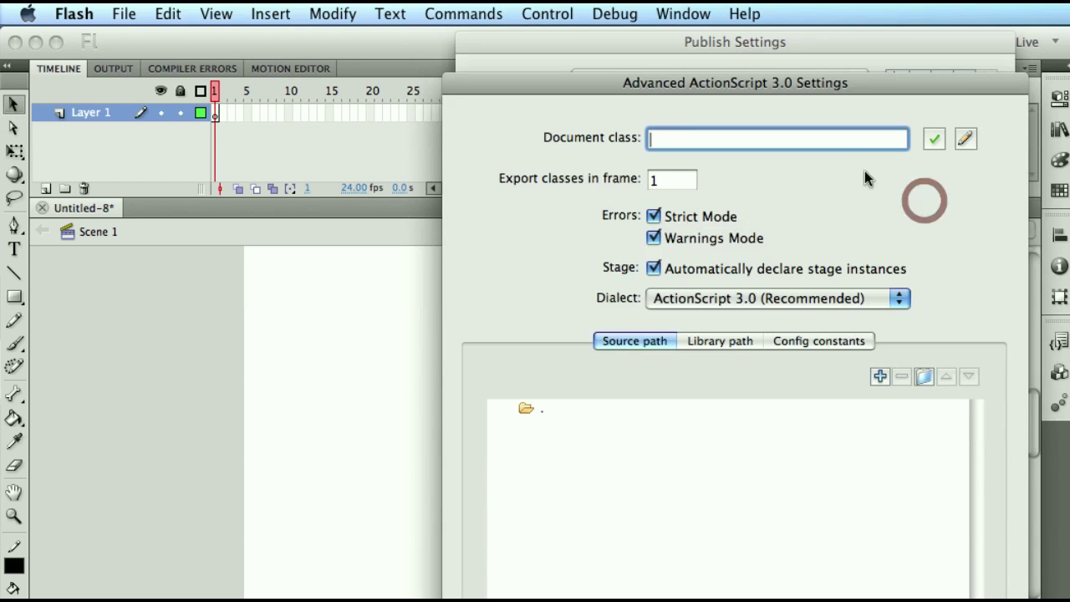